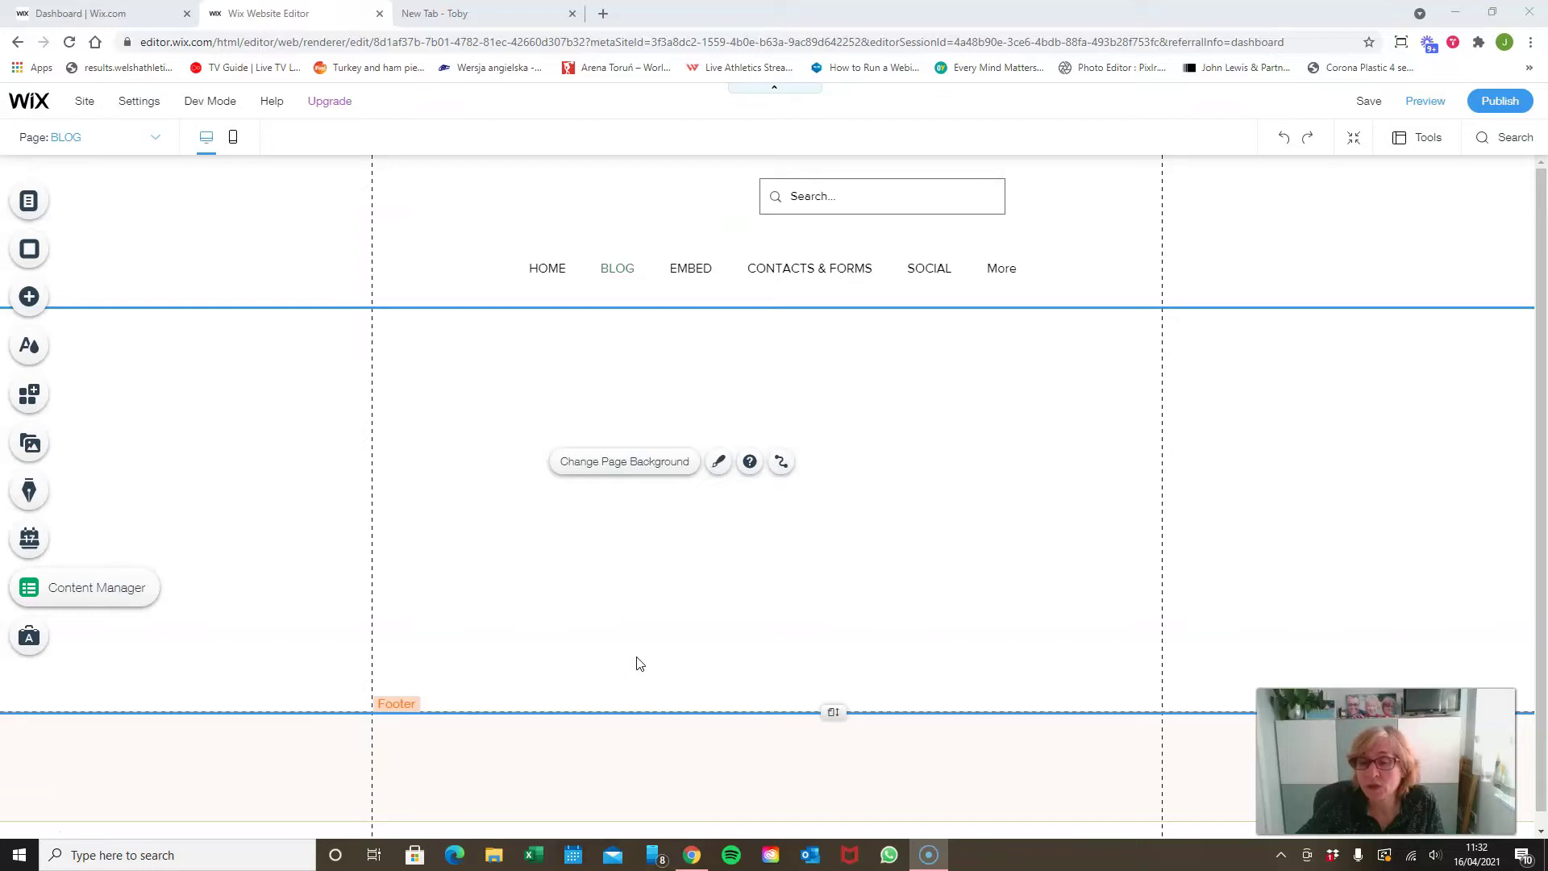
Start adding a blog to the site from the Blog elements, reaching the choice of blog type.
left_click(32, 299)
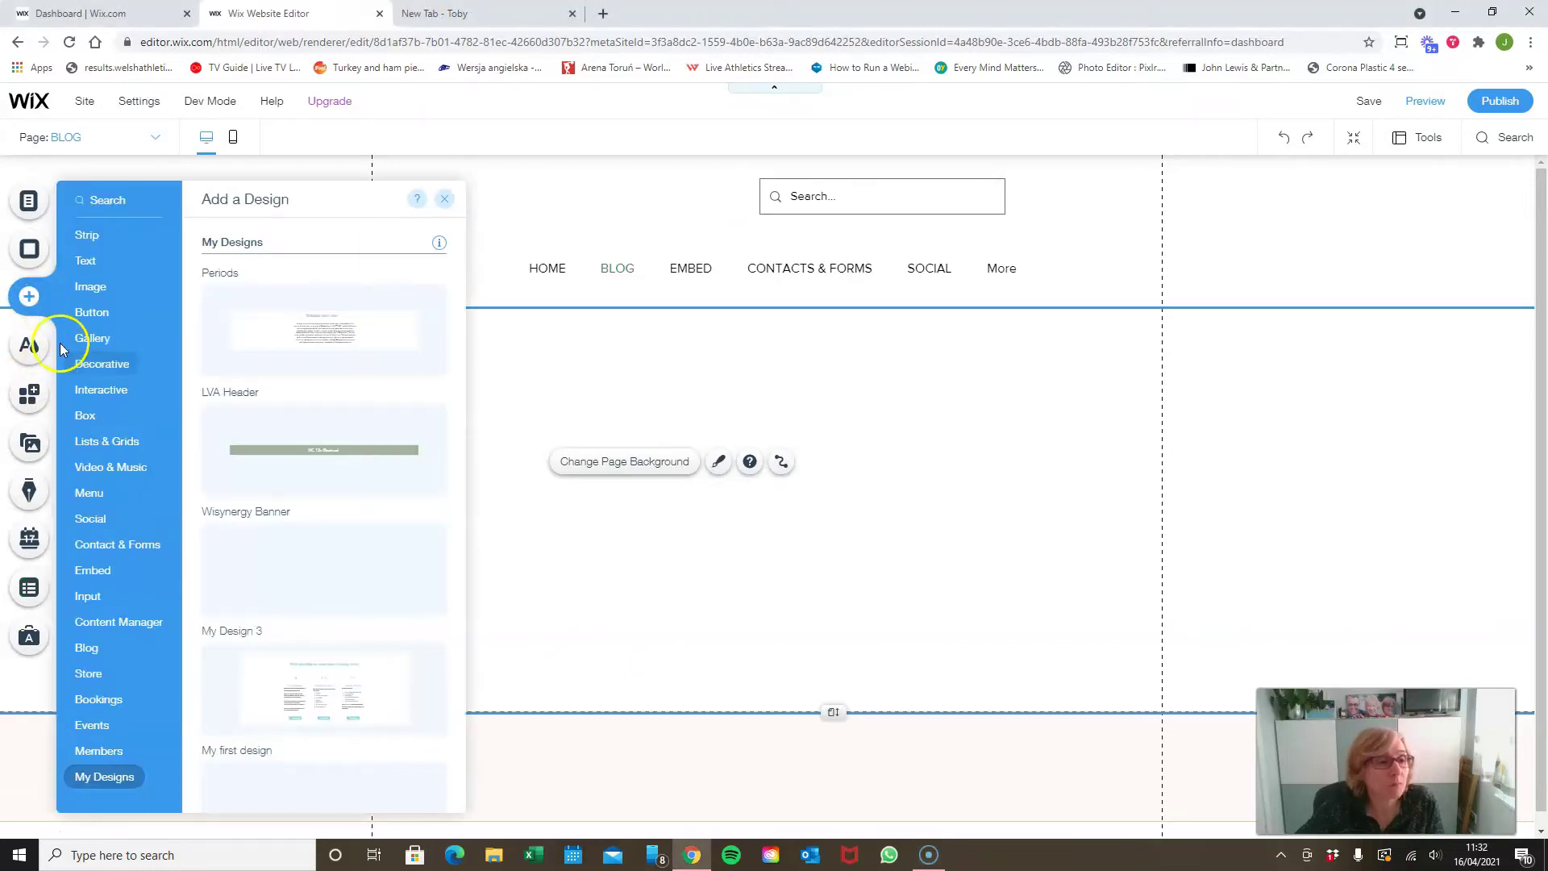
left_click(94, 650)
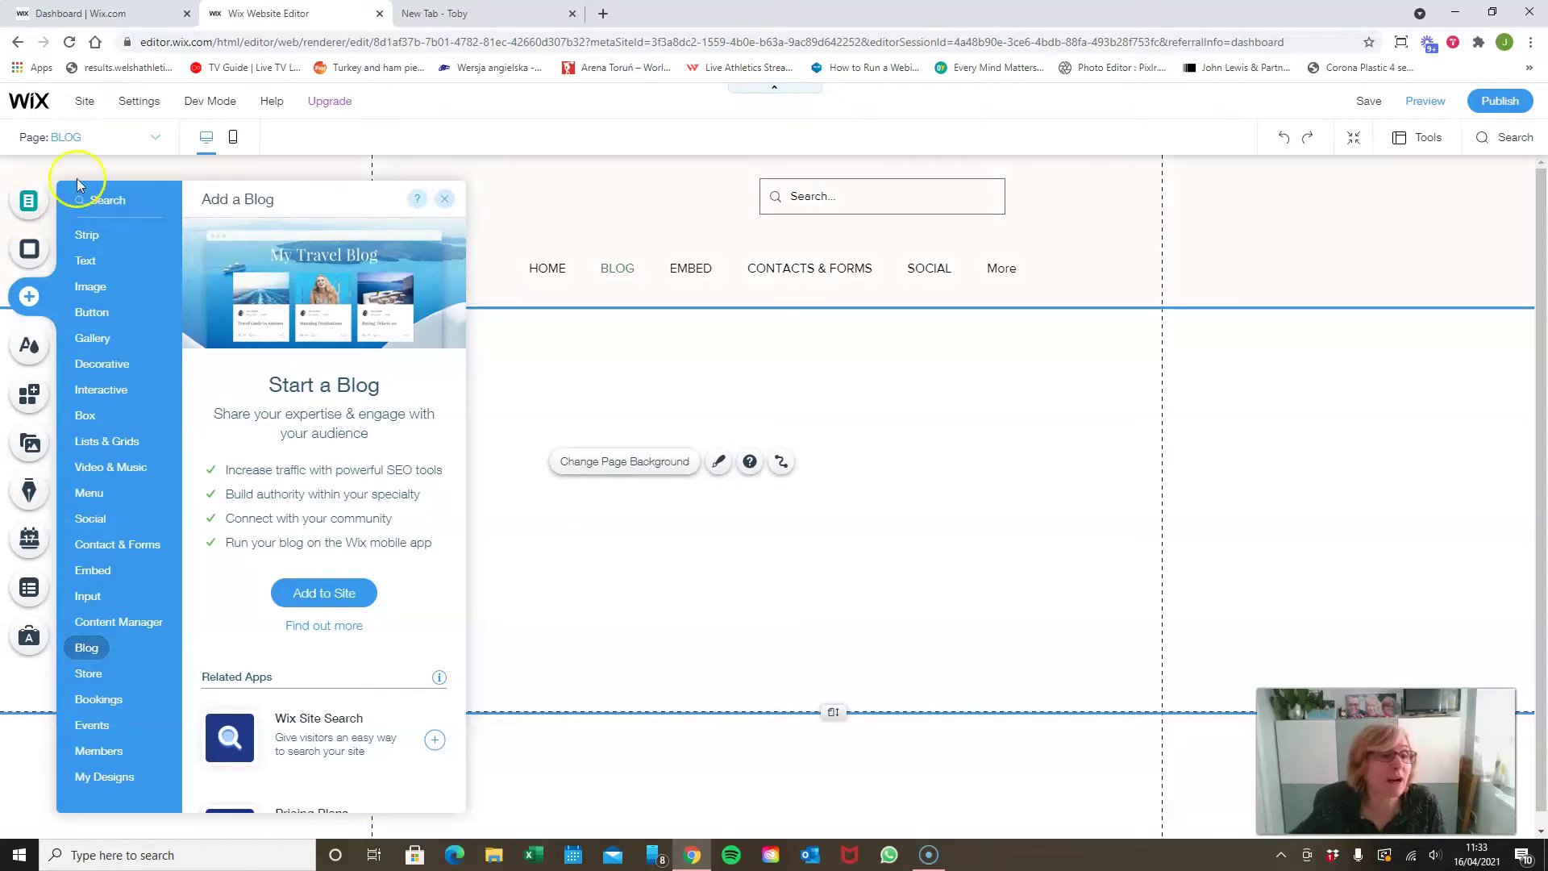
left_click(329, 596)
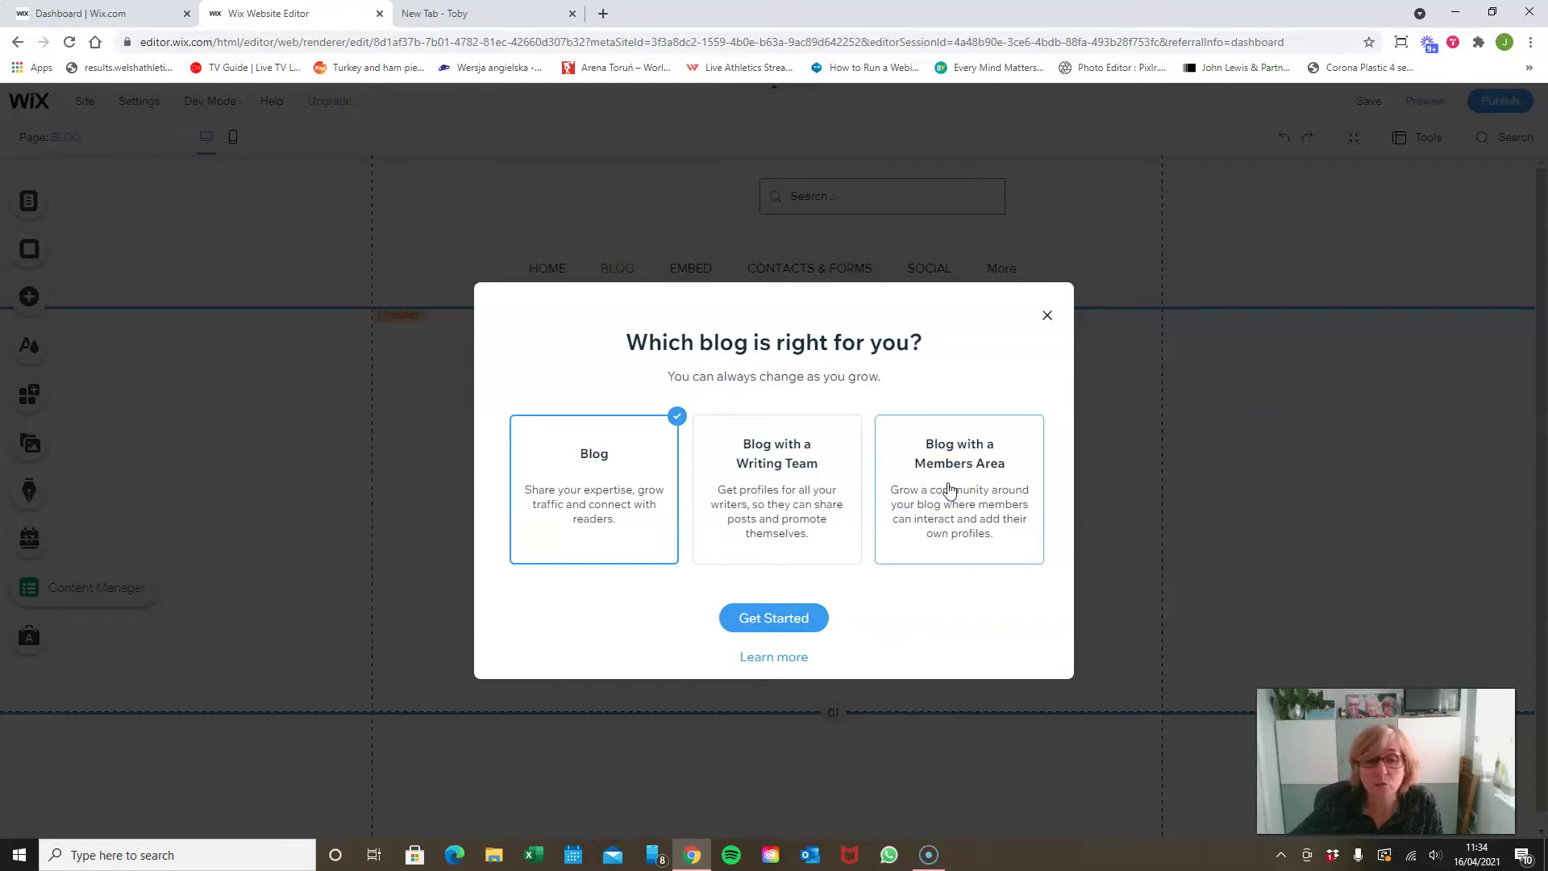
Read the help article's descriptions of the Personal Blog, Writing Team and Members Area options, and return to the editor.
left_click(774, 658)
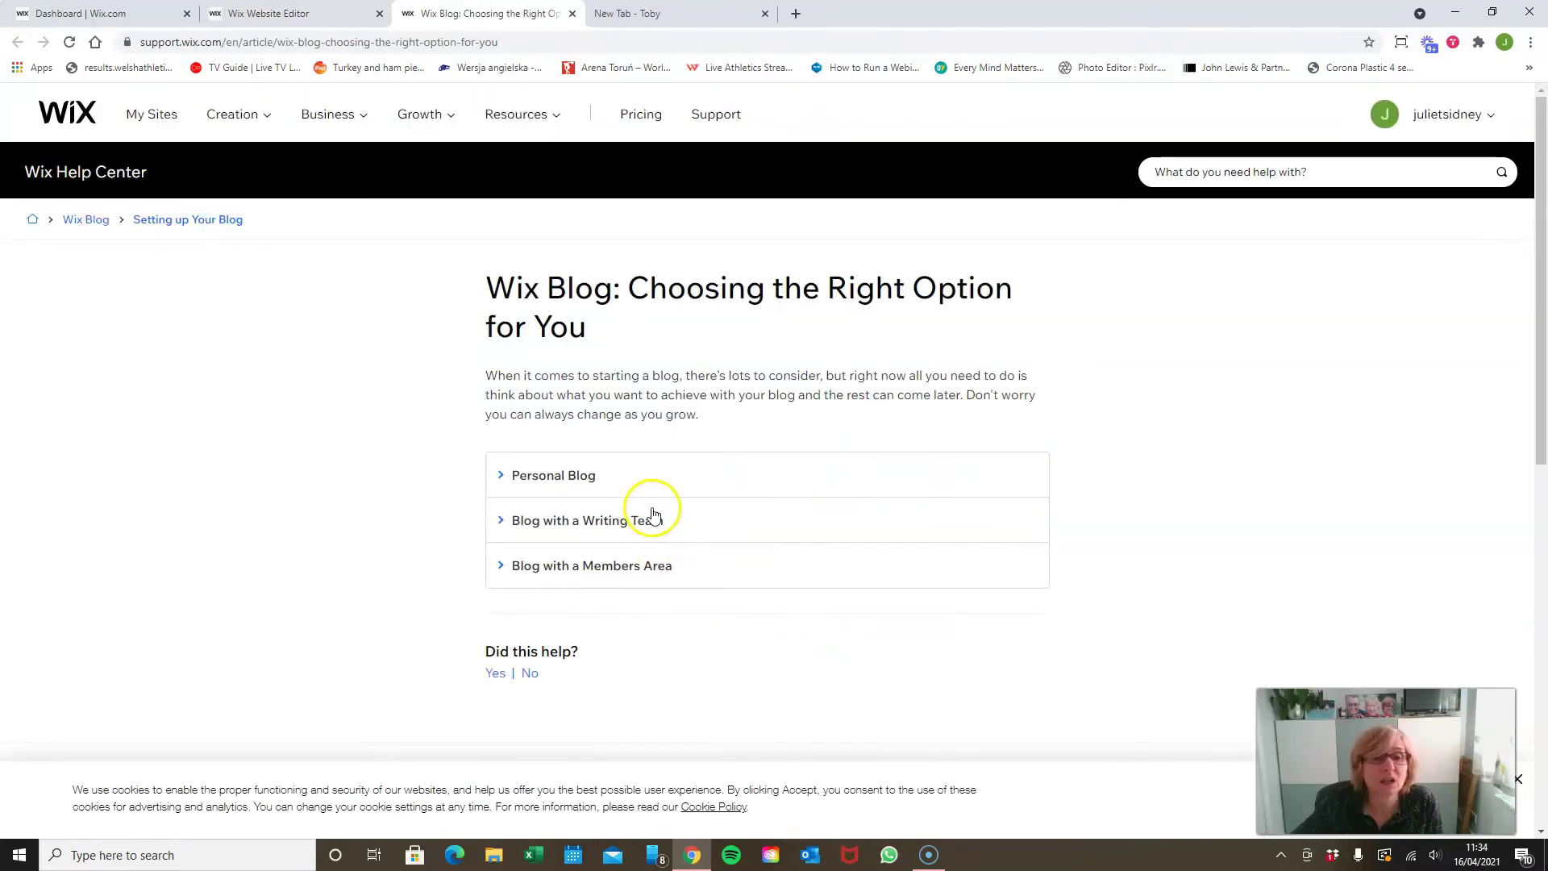
scroll(674, 452, "down", 1)
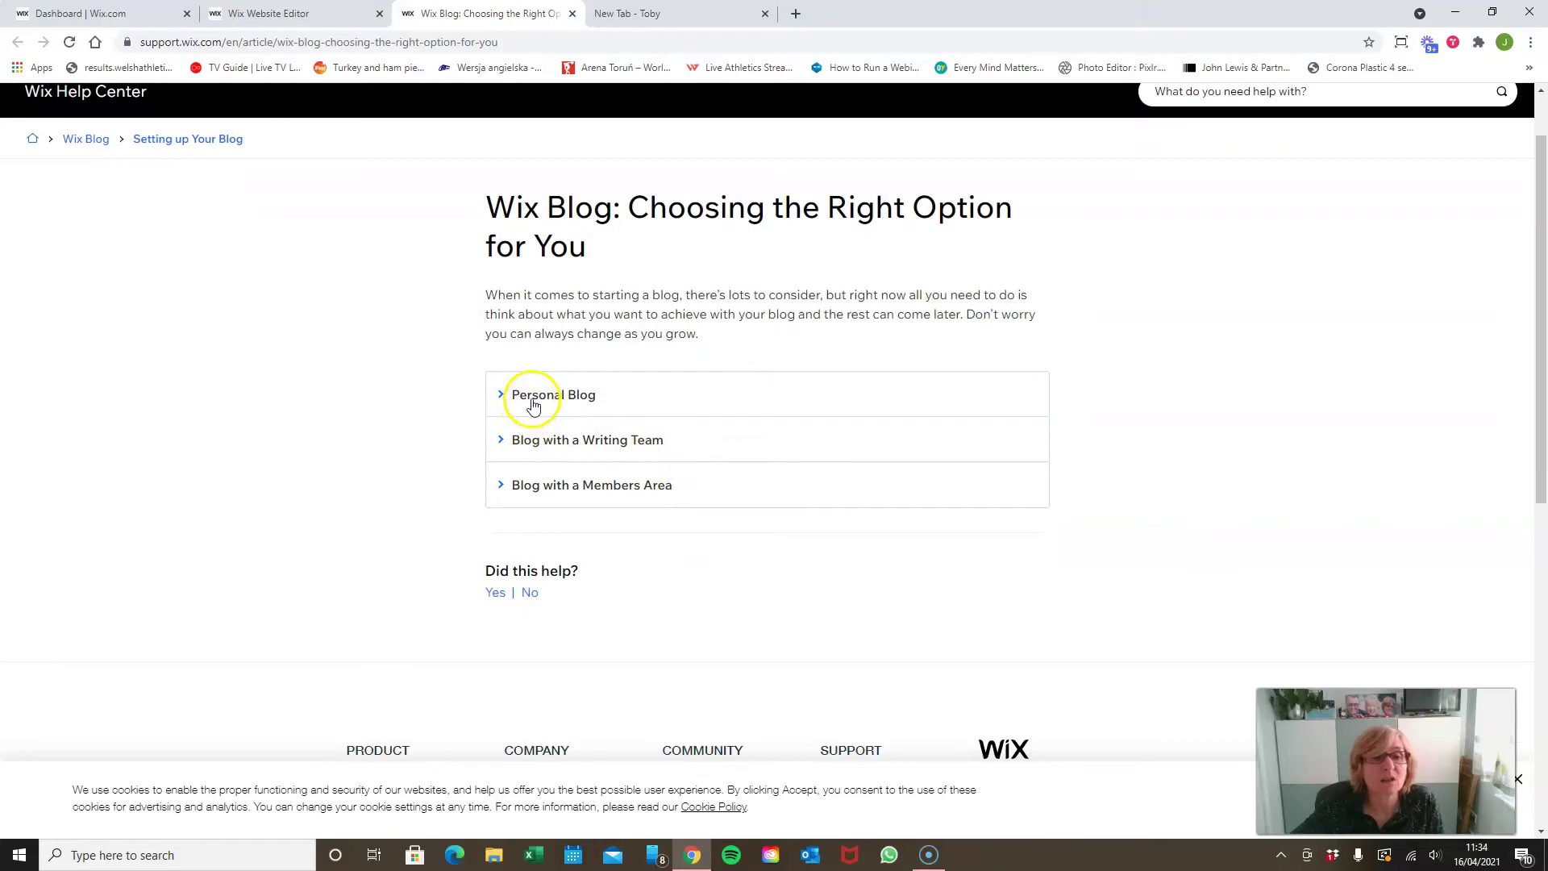
left_click(533, 400)
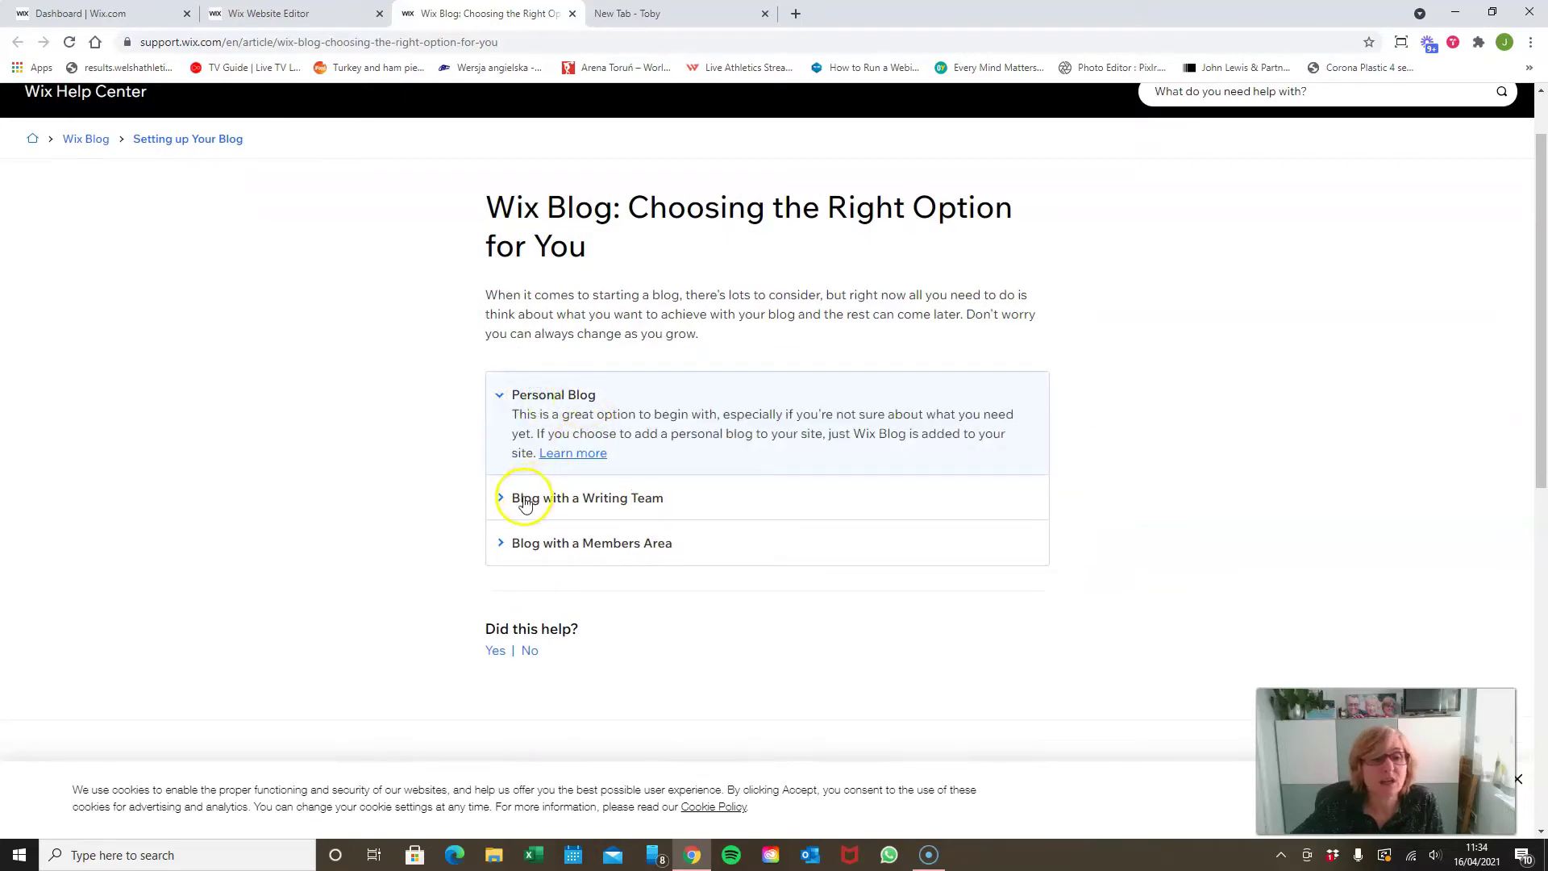
left_click(525, 501)
left_click(546, 607)
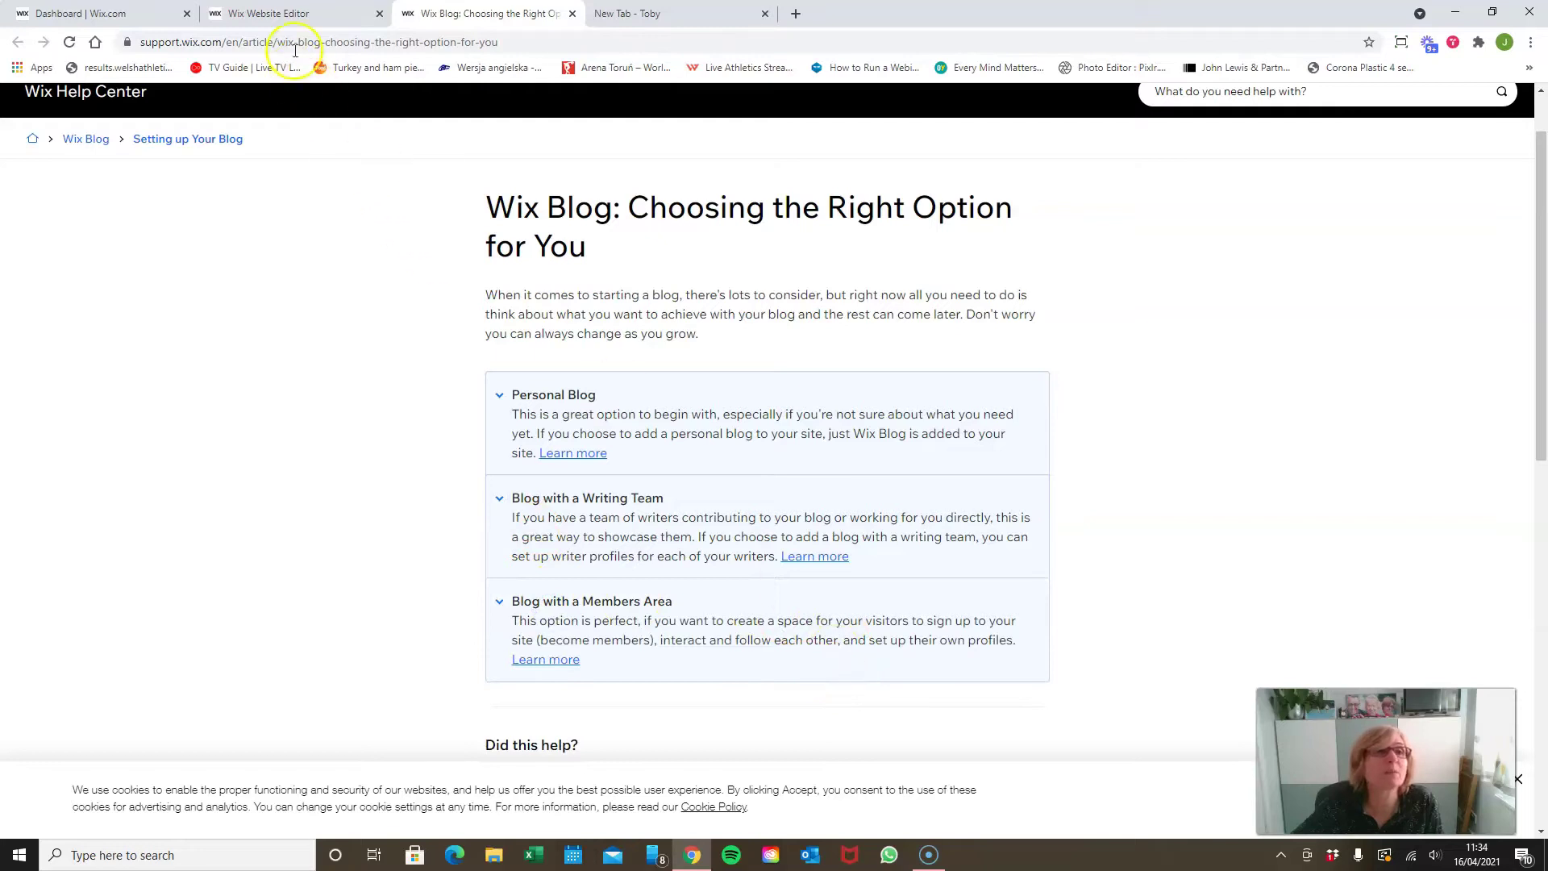
left_click(294, 14)
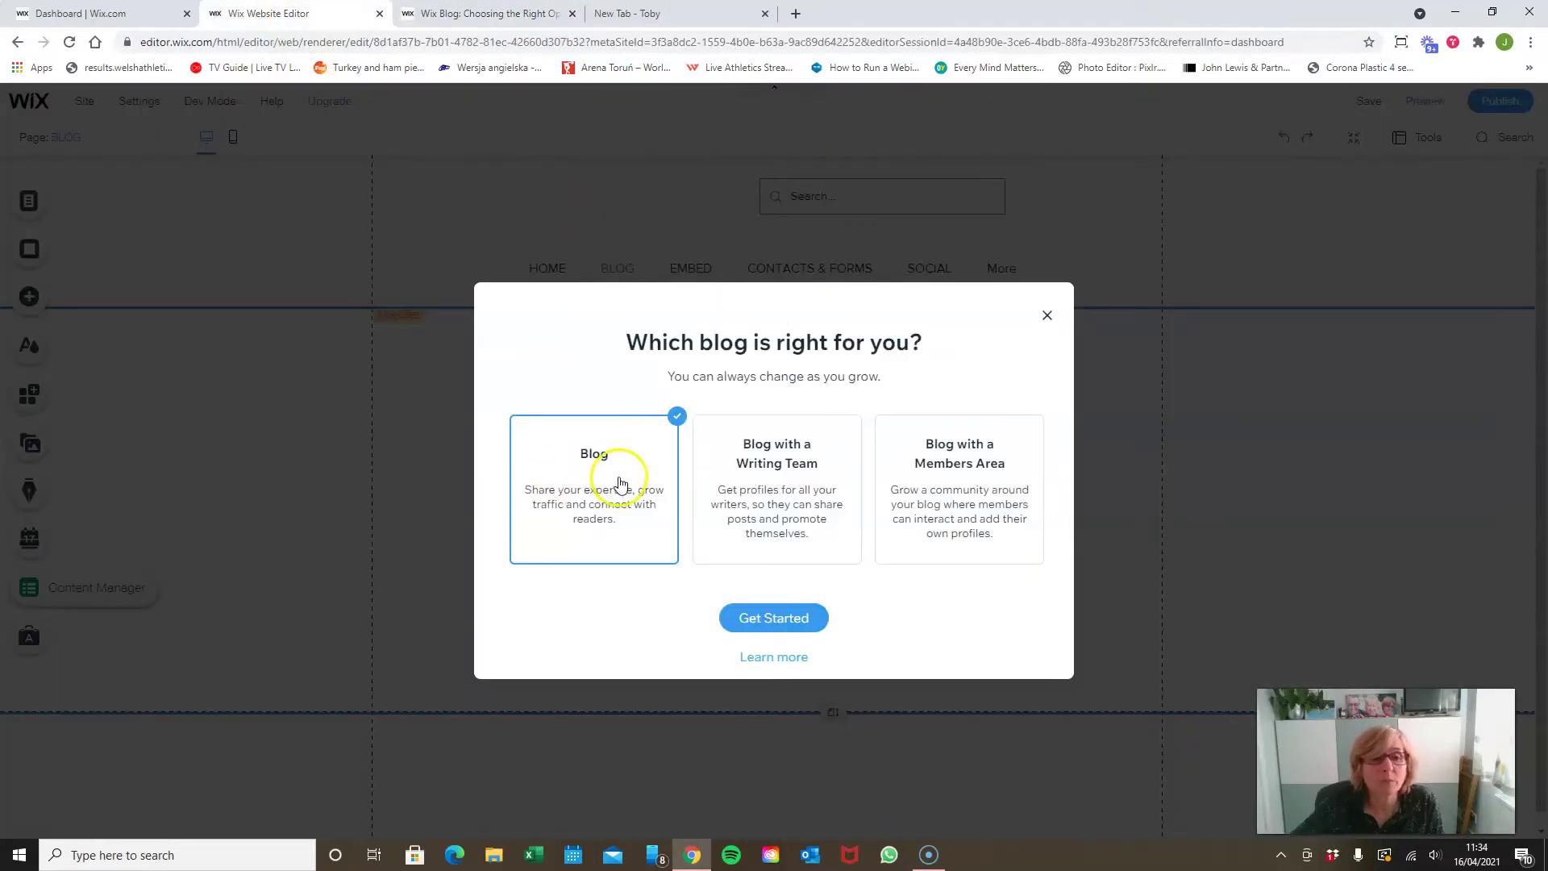
Set up the plain Blog option, dismiss the Blog Manager and look over the sample posts on the new page.
left_click(800, 618)
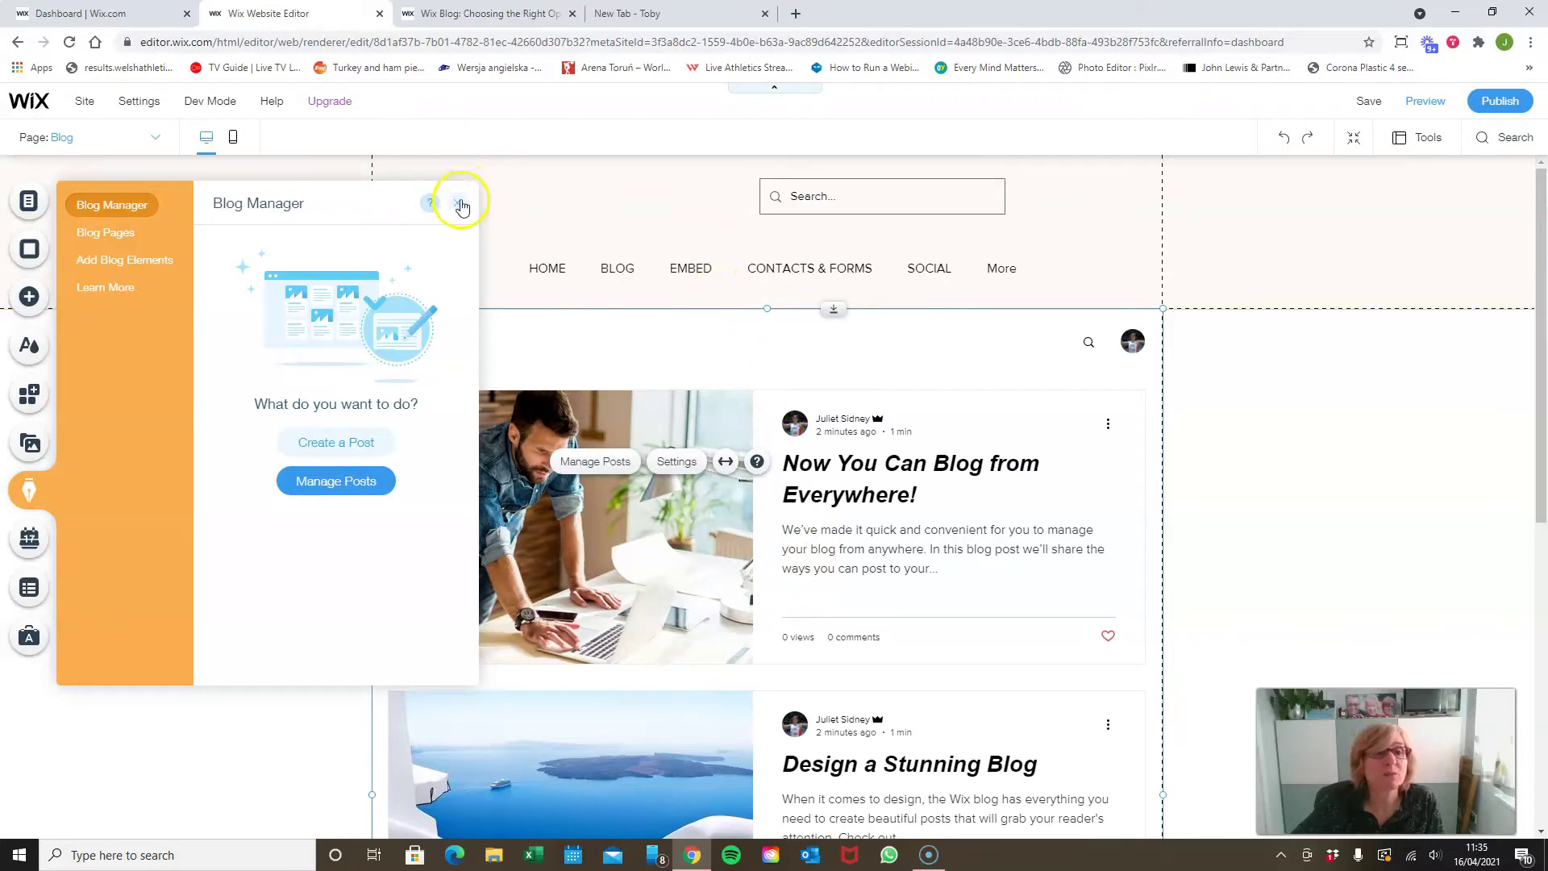
left_click(460, 205)
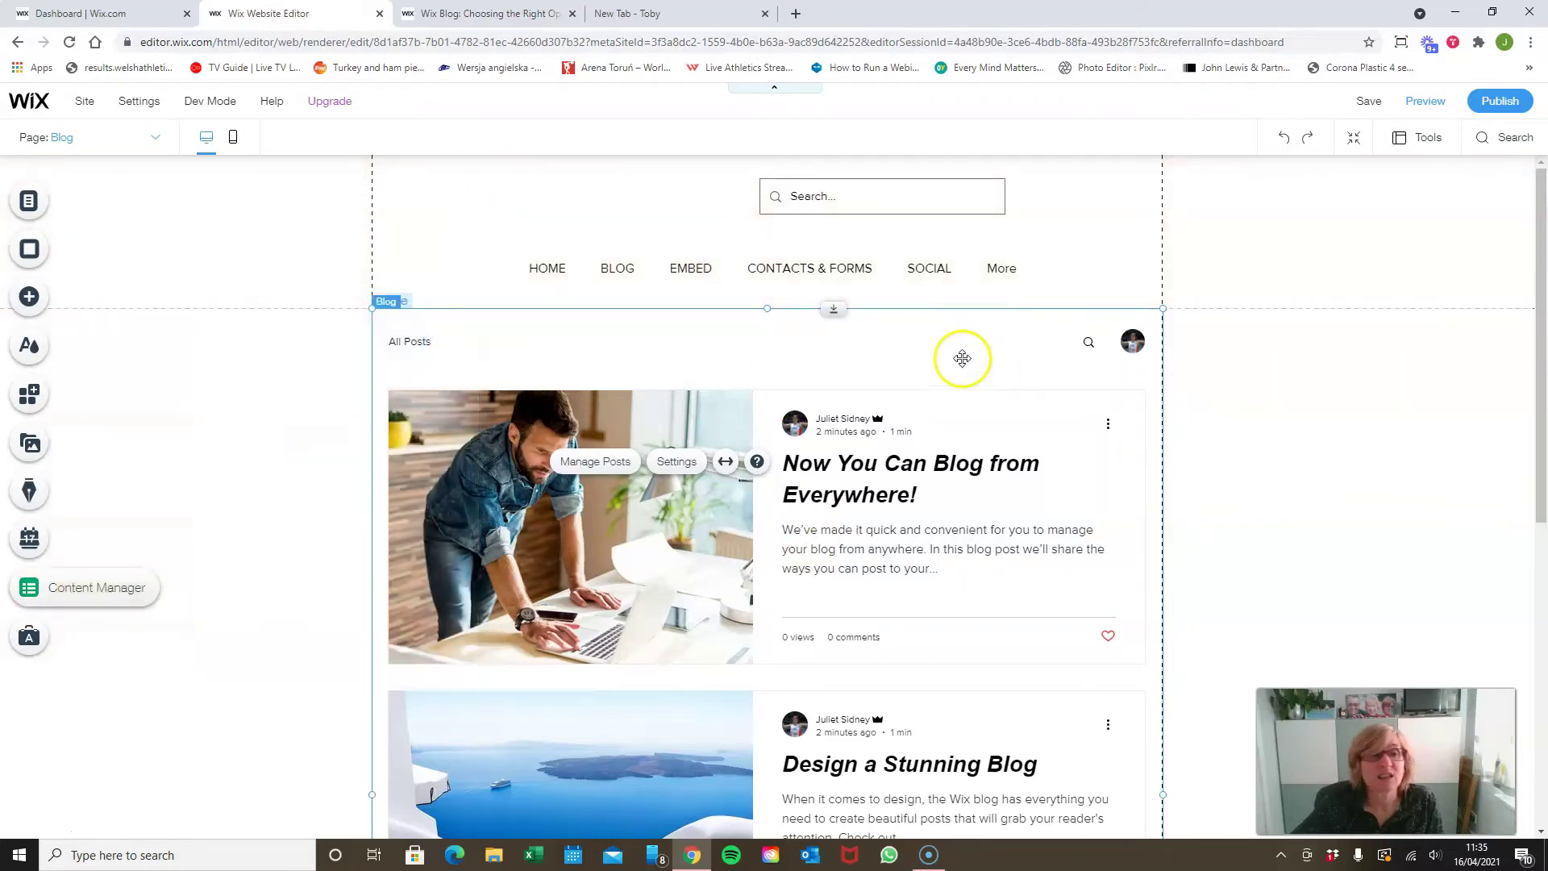
scroll(1070, 466, "down", 2)
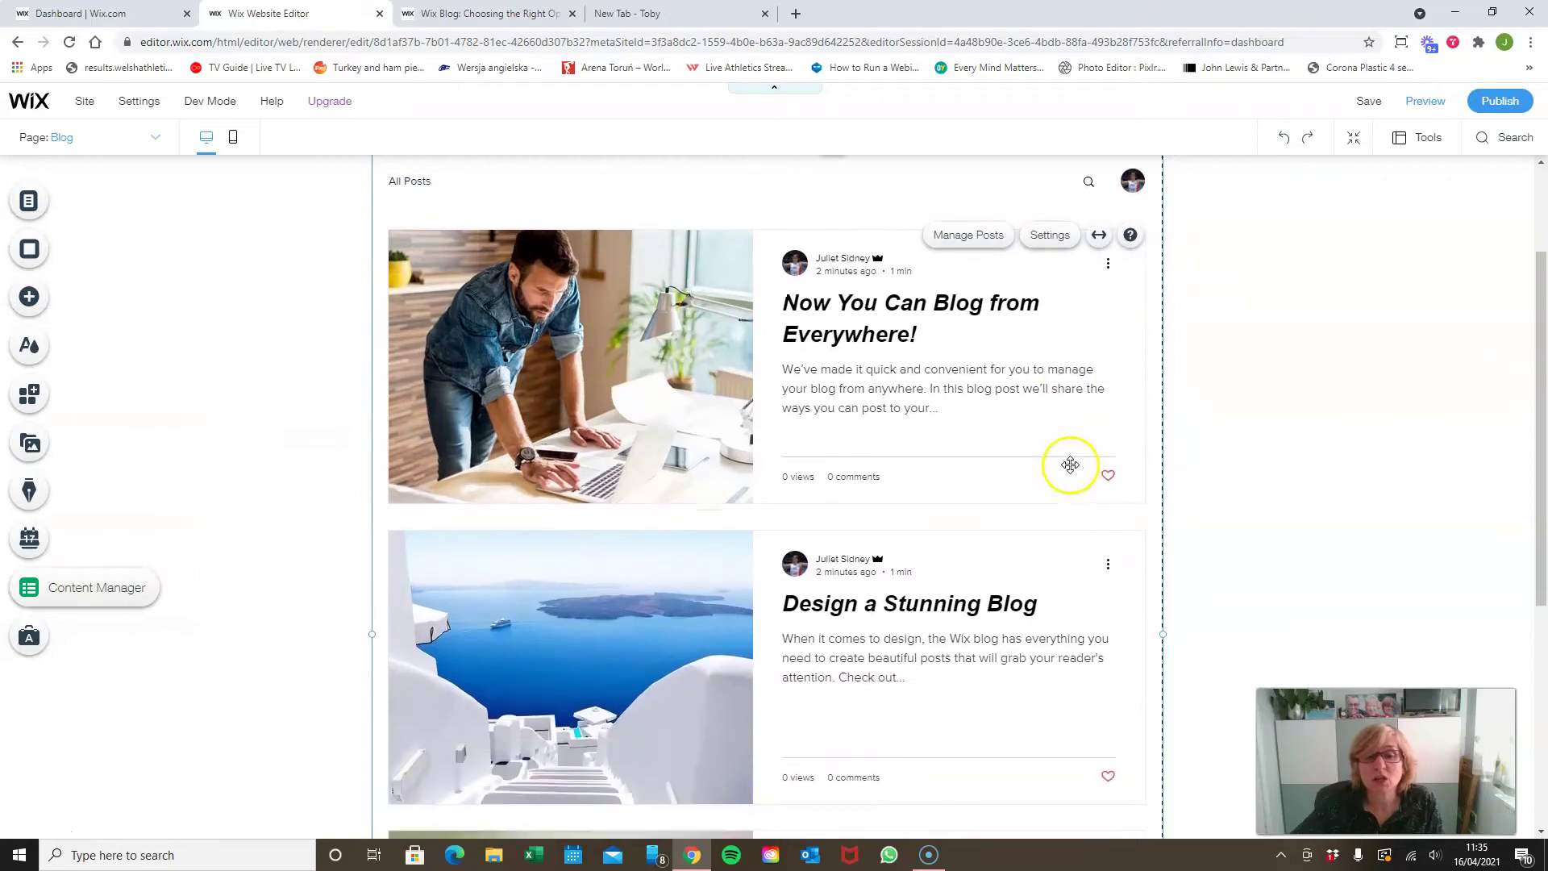
scroll(1070, 465, "down", 5)
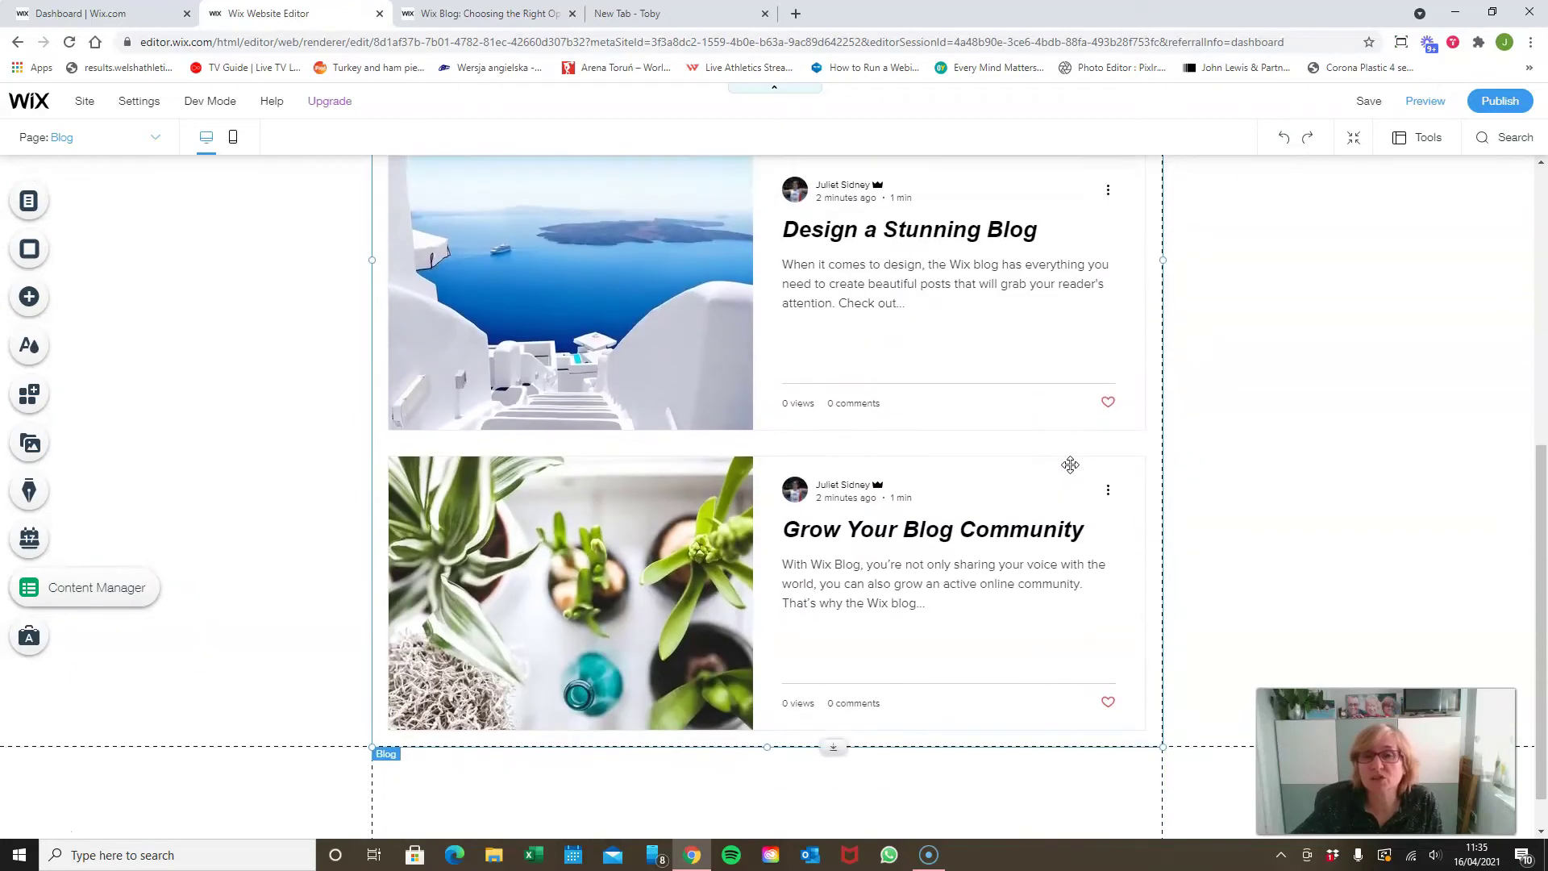
scroll(1070, 466, "up", 7)
Preview the site and open the sample post "Now You Can Blog from Everywhere!" from the blog feed.
left_click(1443, 103)
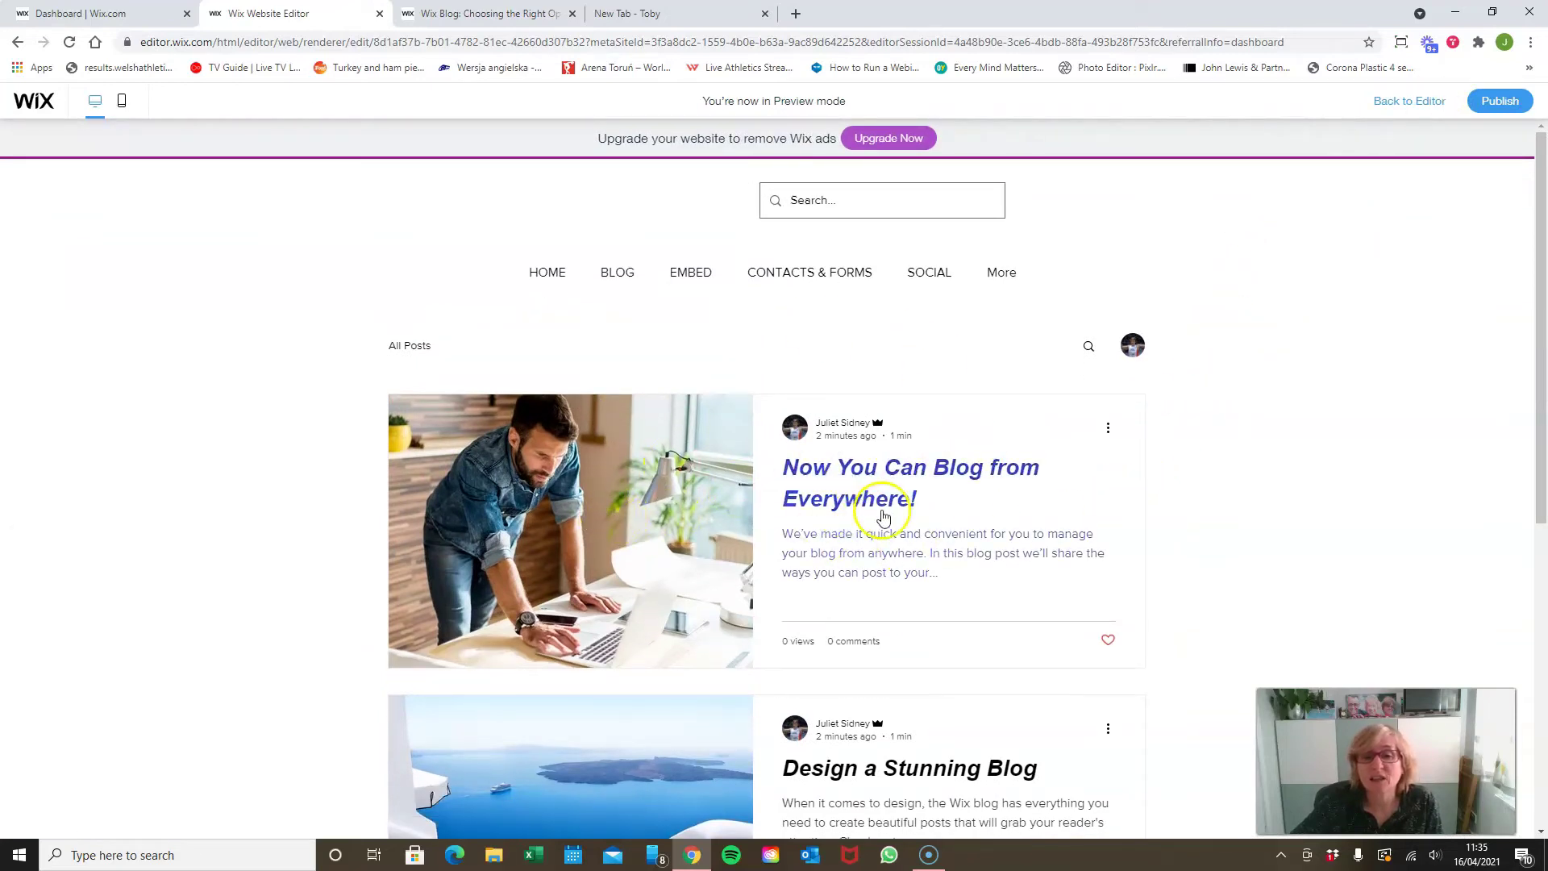
scroll(895, 508, "down", 3)
scroll(909, 496, "up", 2)
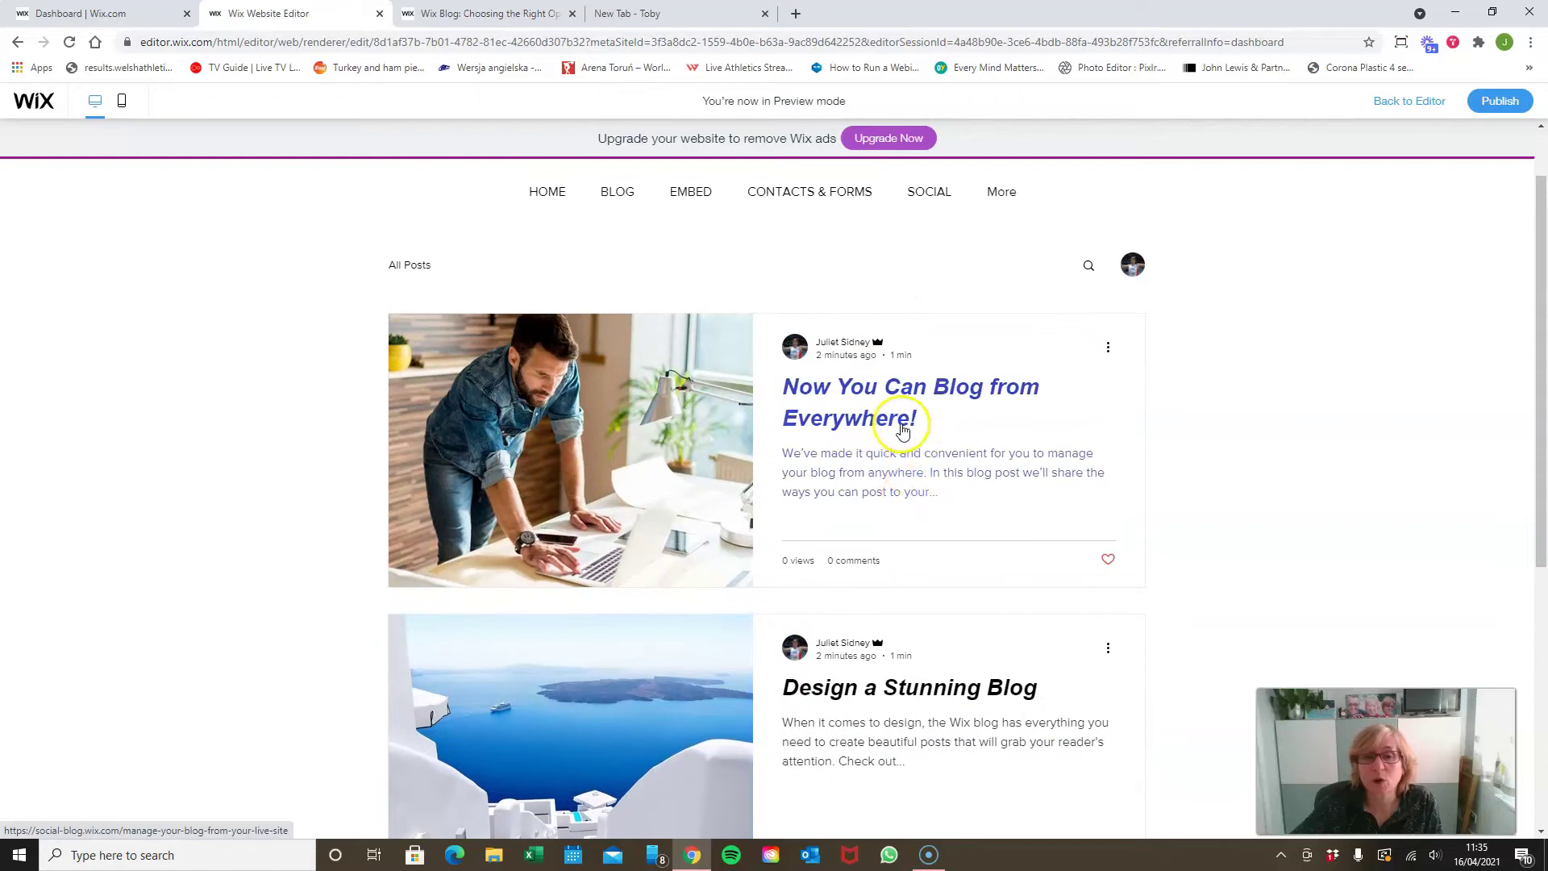
left_click(903, 423)
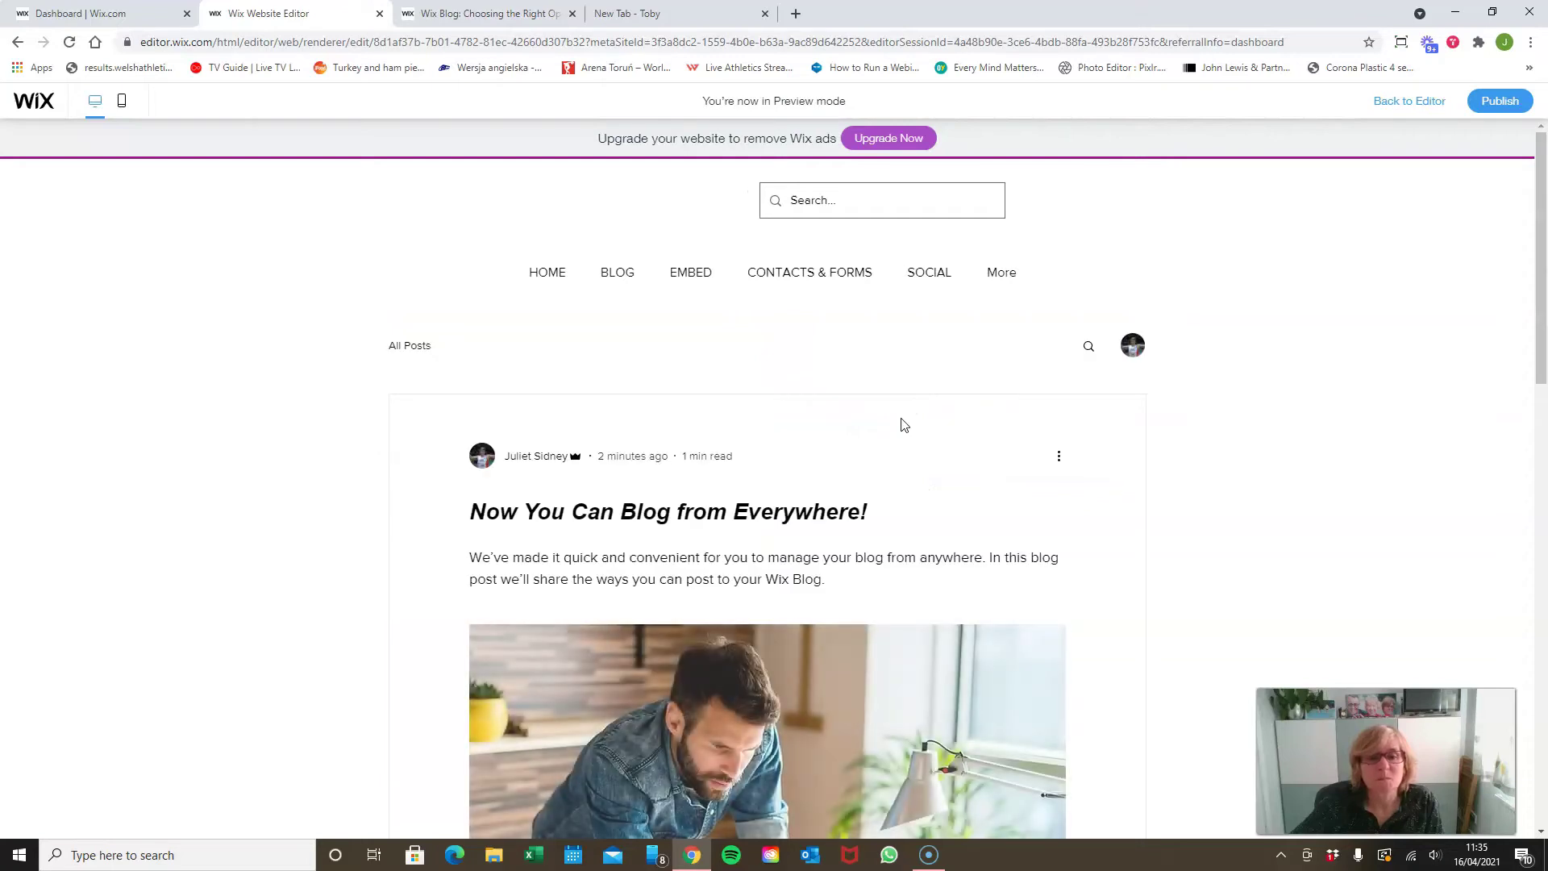
Examine the previewed post's image, text, hashtags, share links and recent posts, and return to the editor.
scroll(903, 423, "down", 4)
scroll(903, 424, "down", 7)
scroll(904, 426, "up", 6)
scroll(904, 426, "up", 1)
scroll(903, 425, "down", 2)
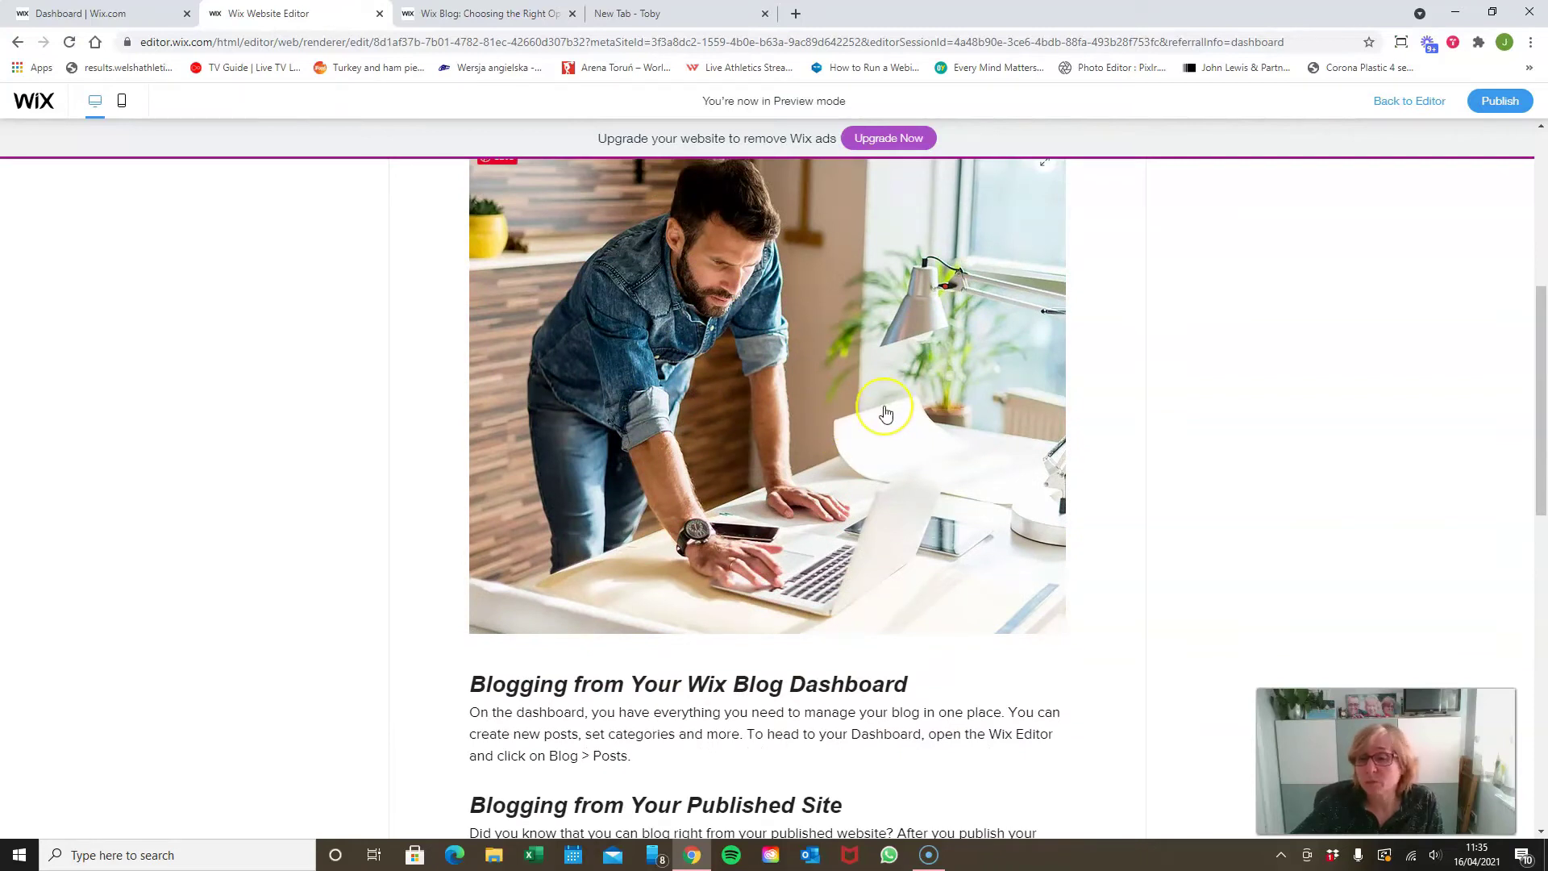
scroll(886, 413, "down", 3)
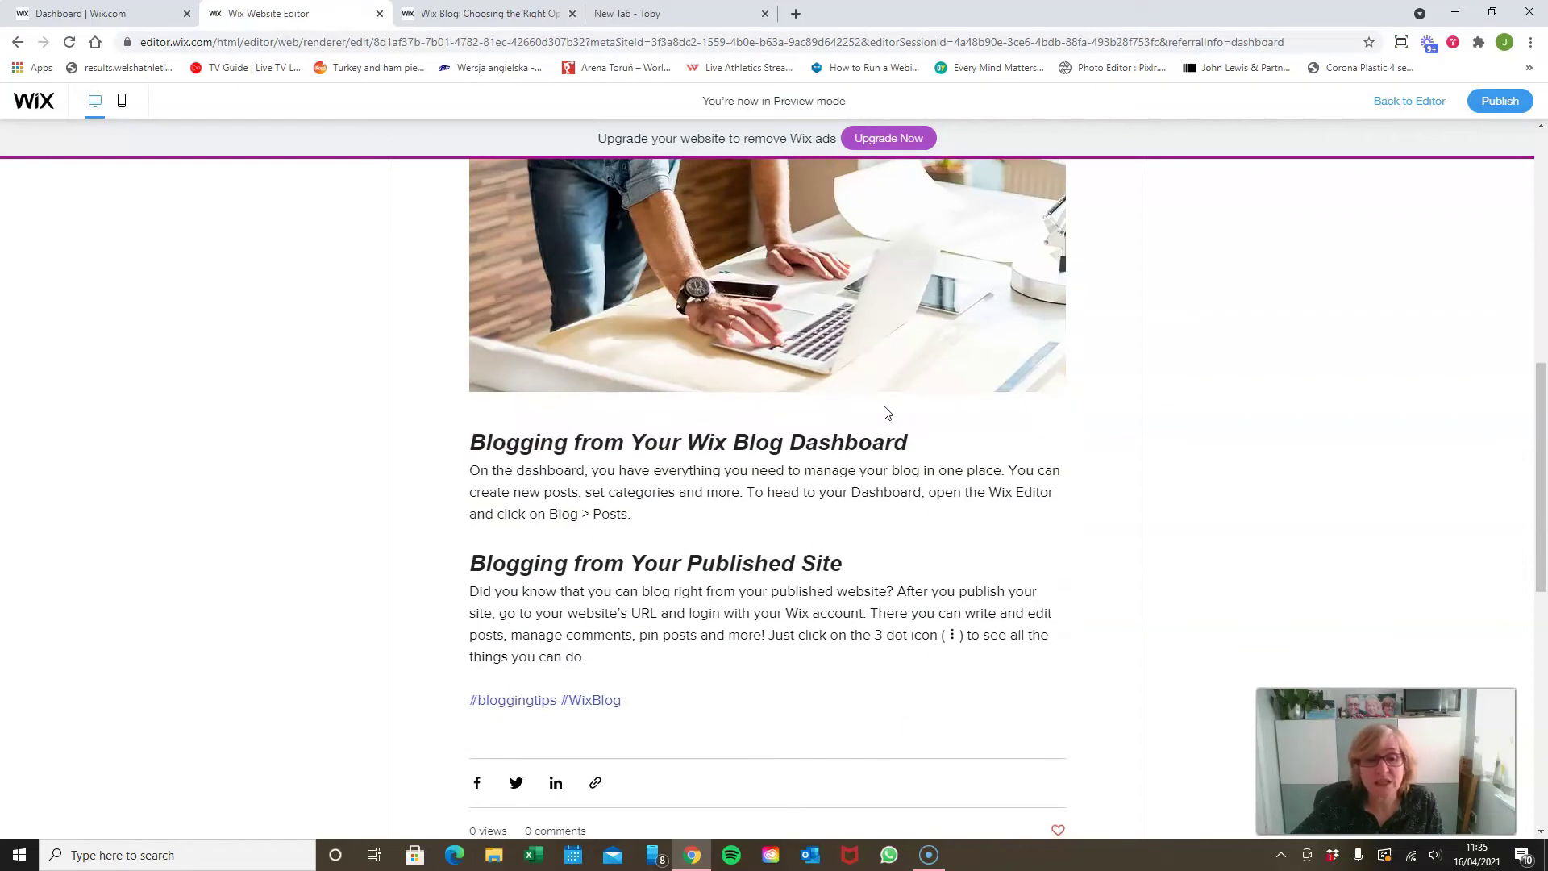
scroll(887, 413, "down", 2)
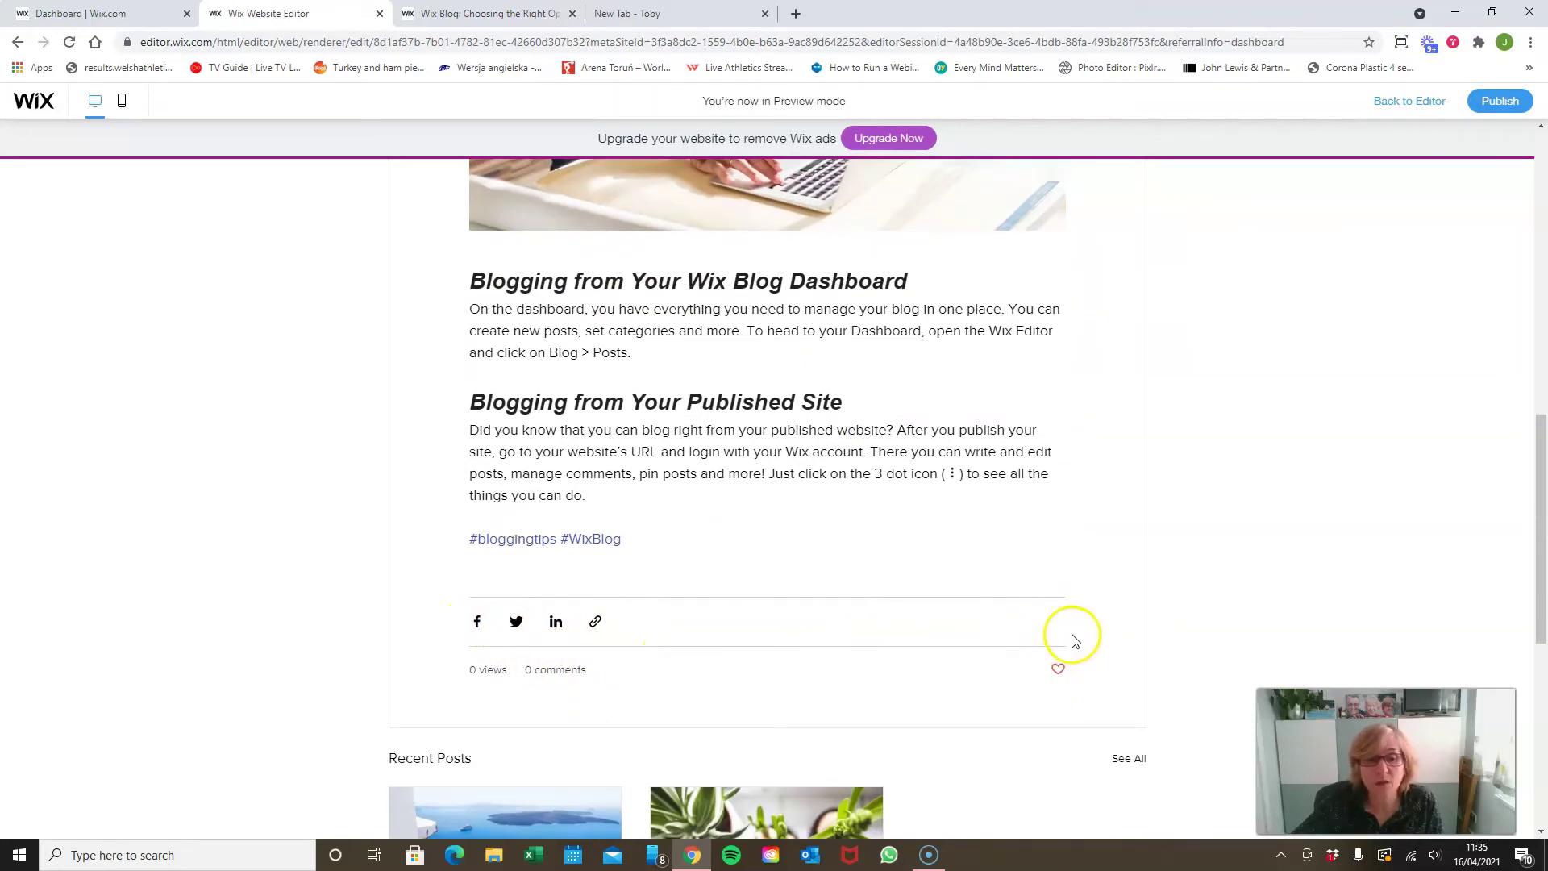
scroll(1075, 641, "down", 2)
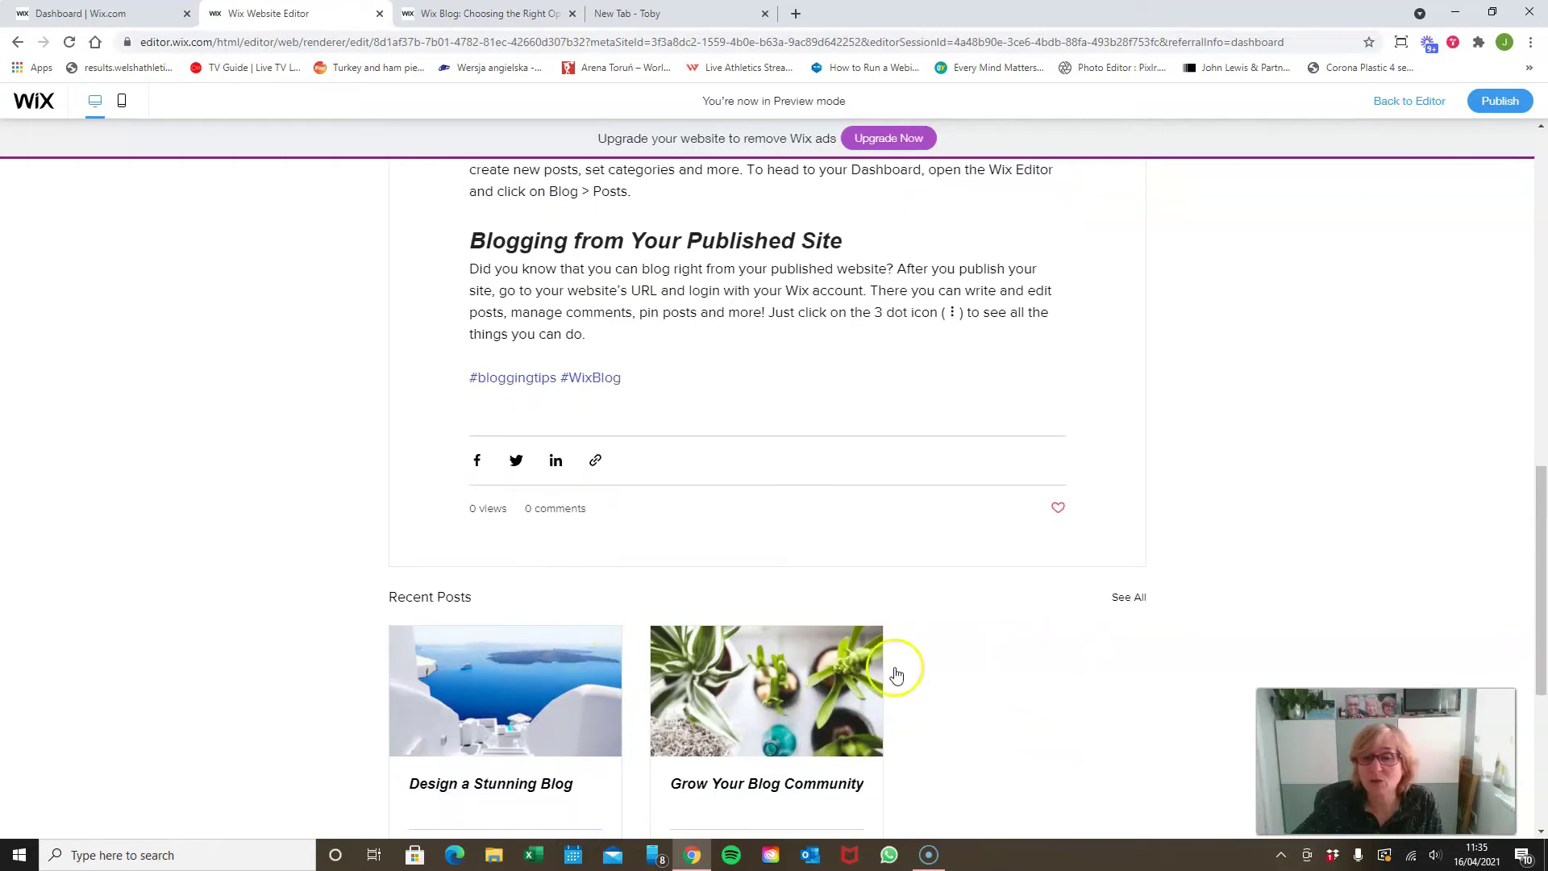
scroll(995, 615, "up", 12)
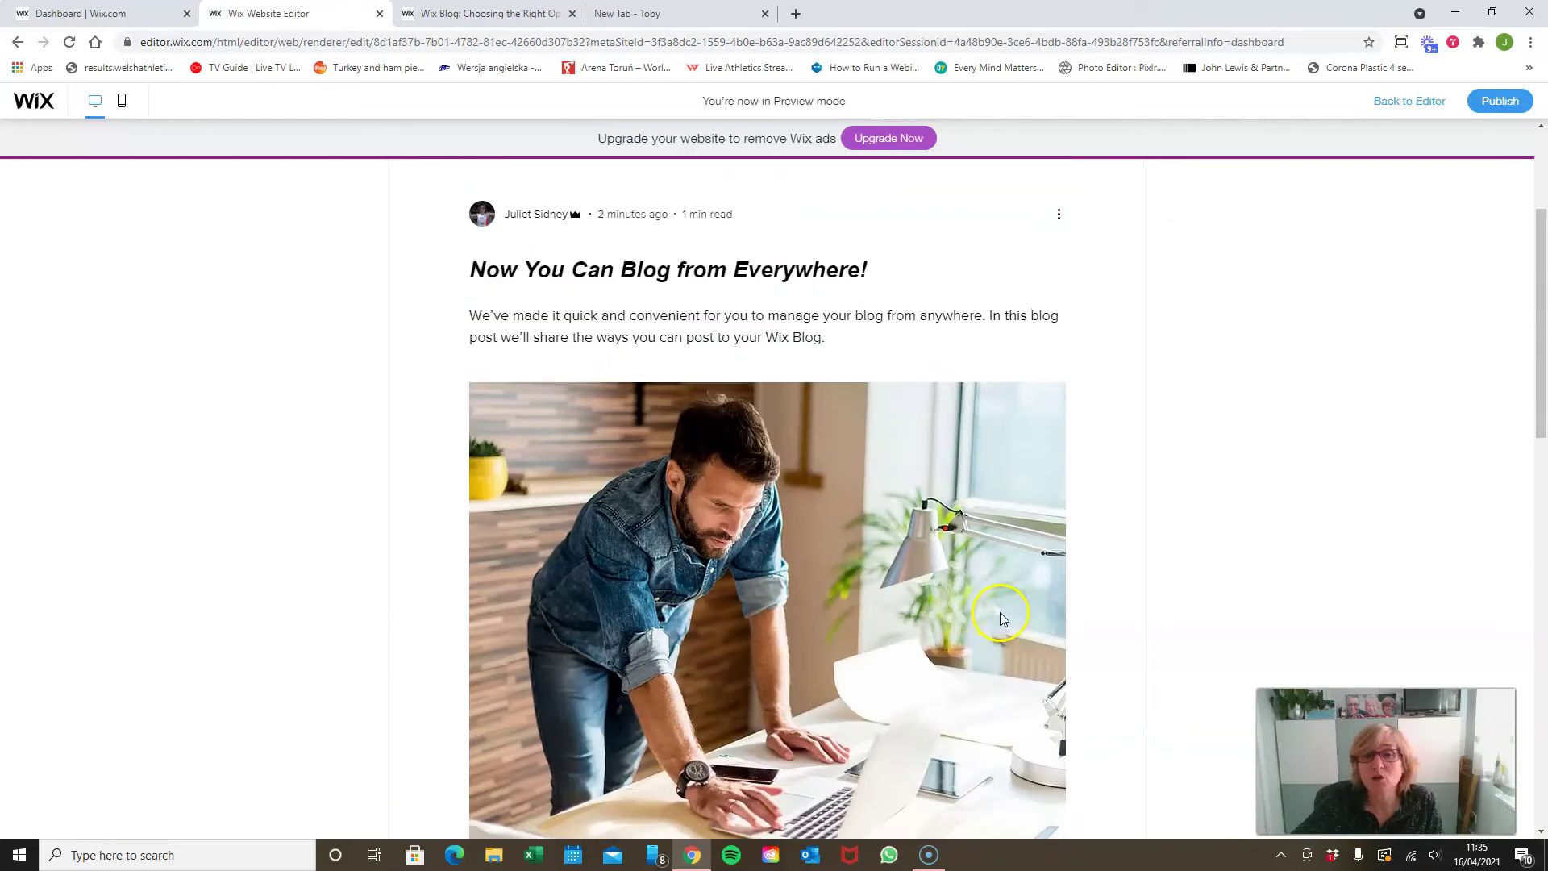
scroll(1001, 617, "up", 3)
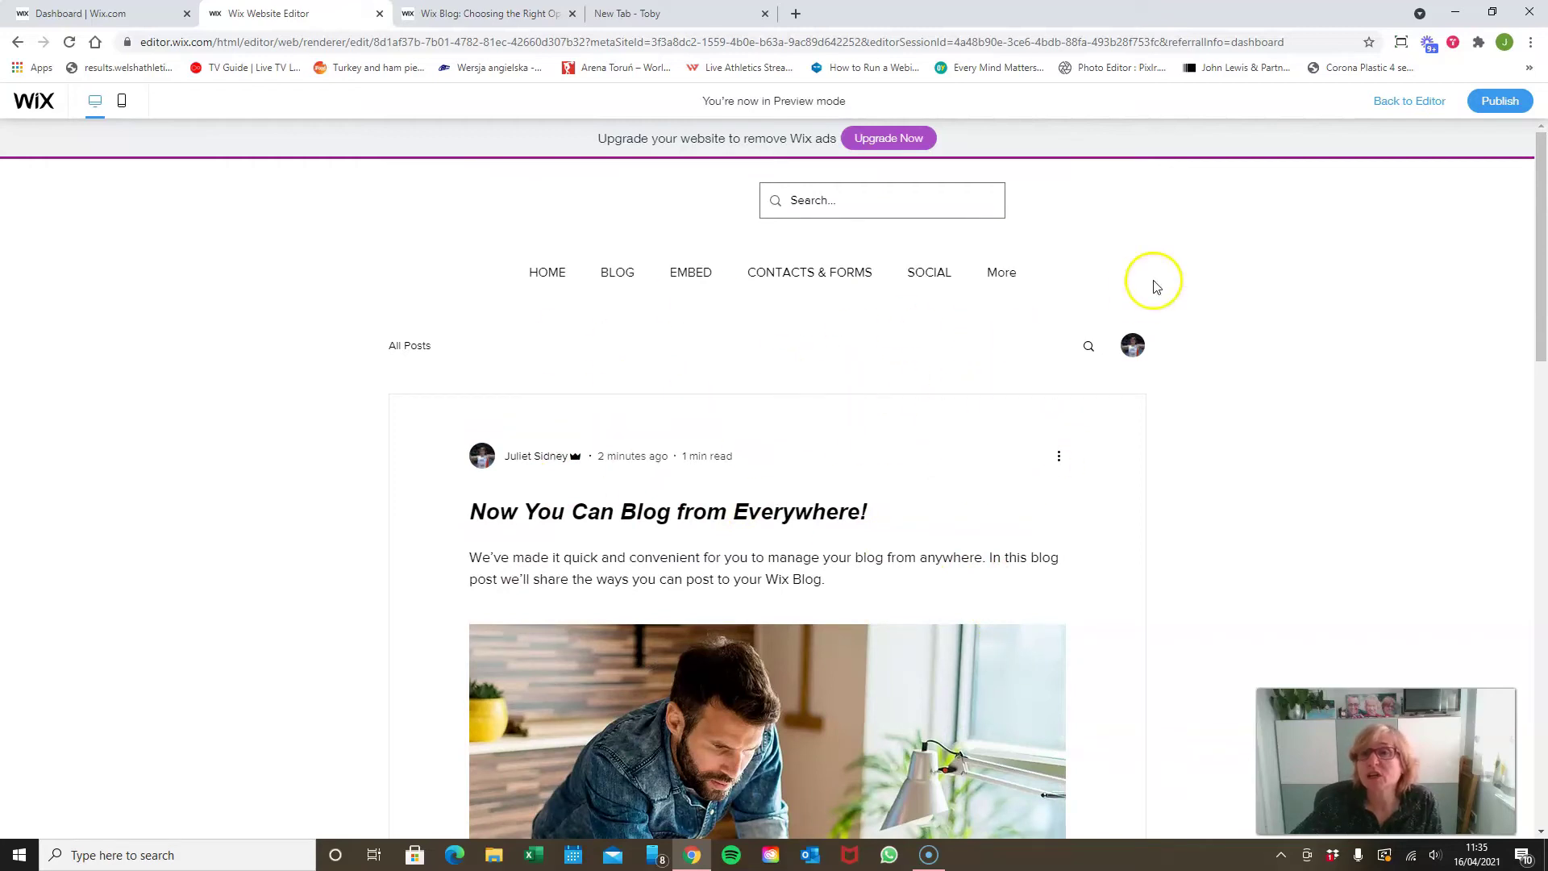
left_click(1401, 103)
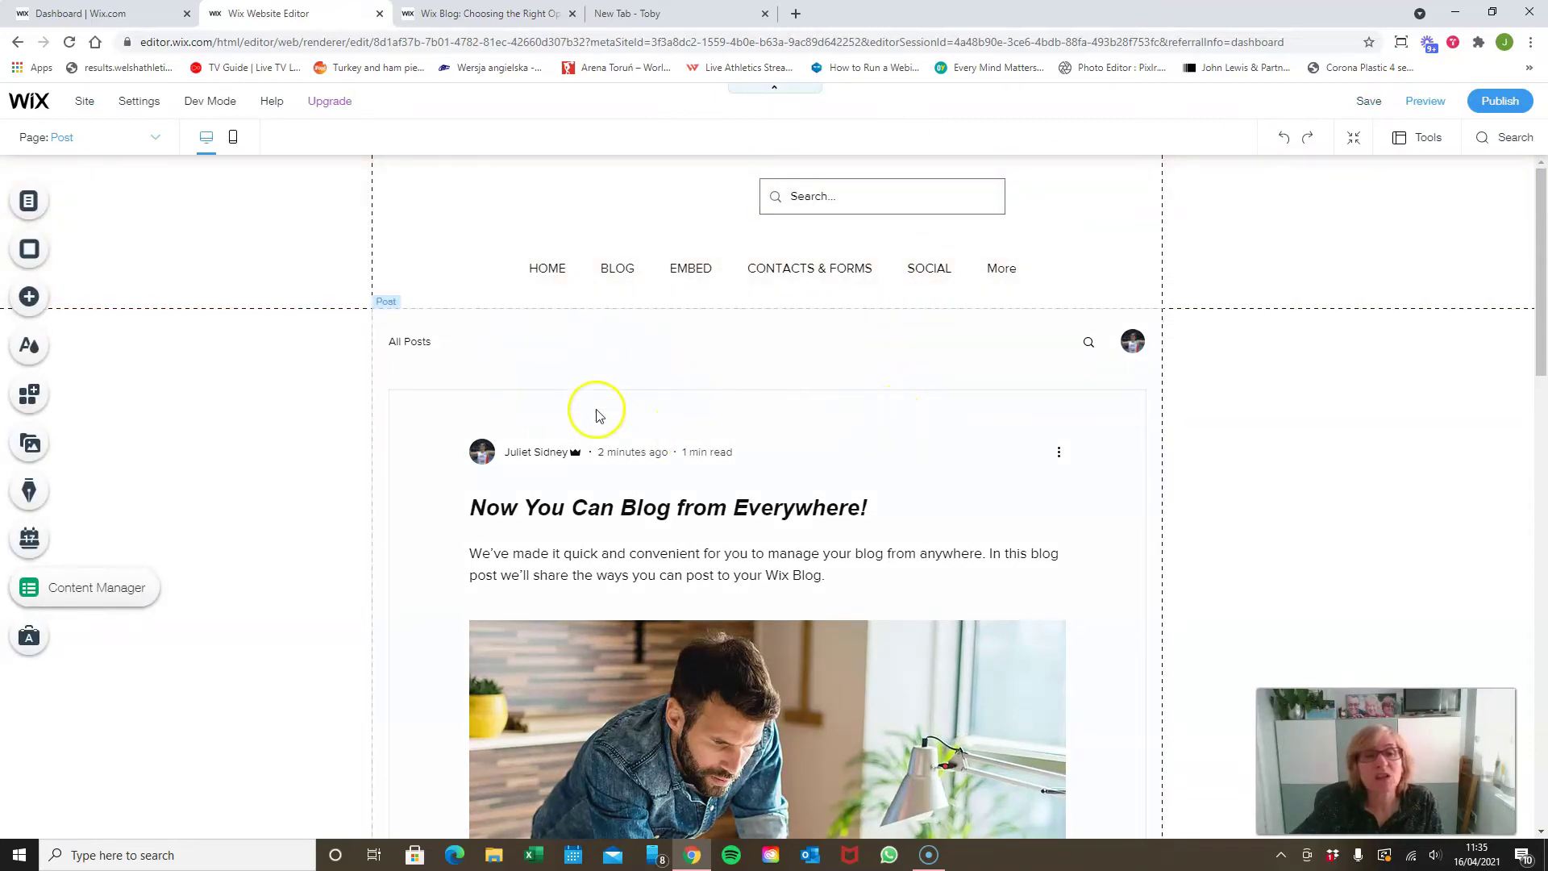
View the post "Now You Can Blog from Everywhere!" in the post editor via the list of published posts, and close the dashboard.
left_click(628, 422)
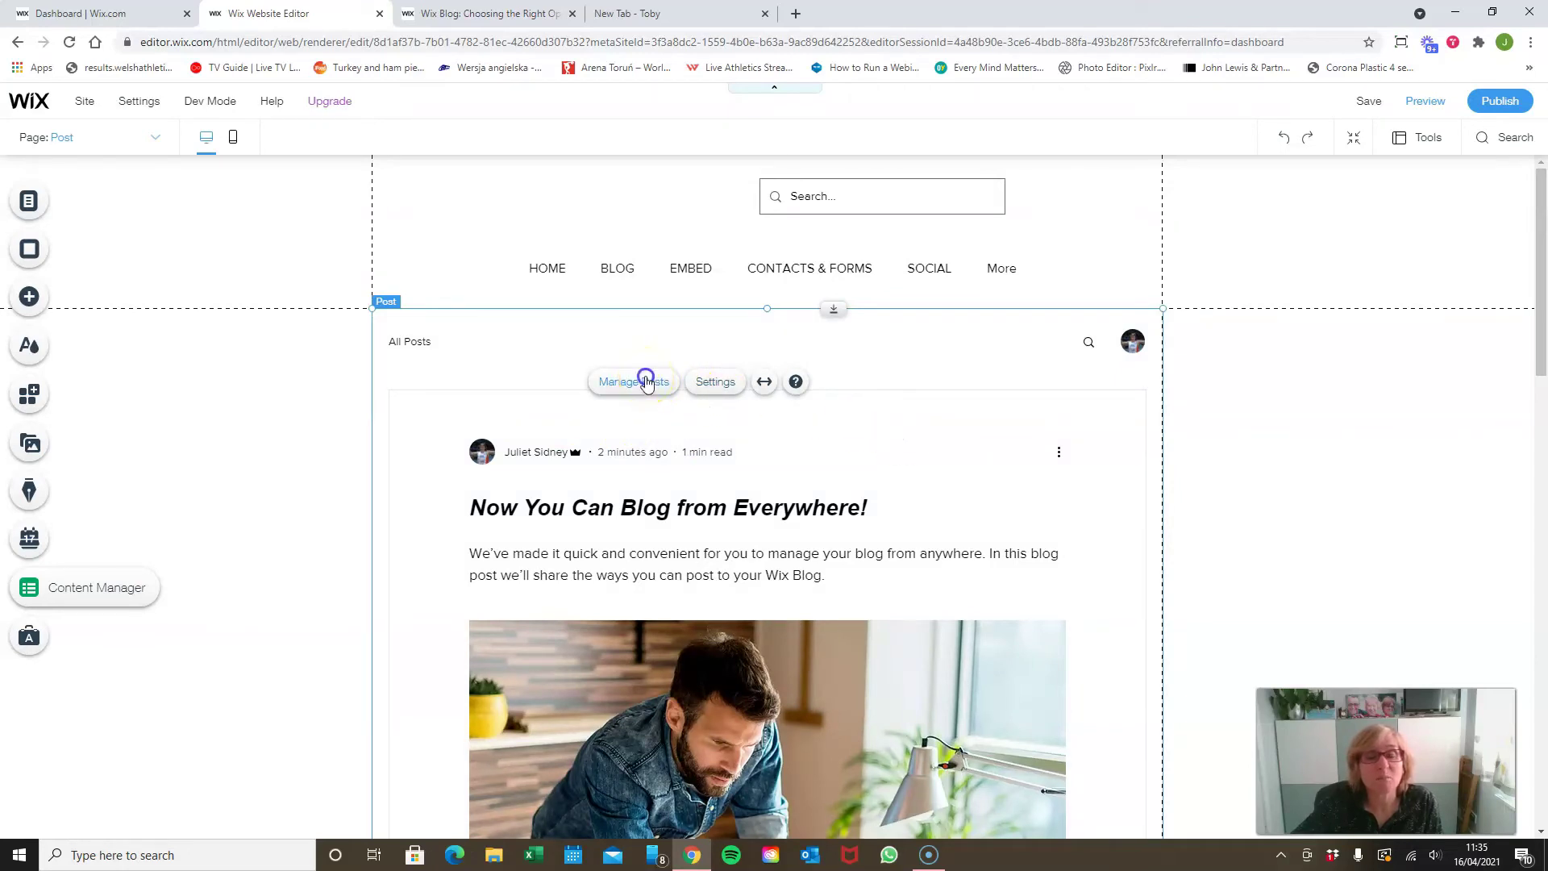
left_click(646, 381)
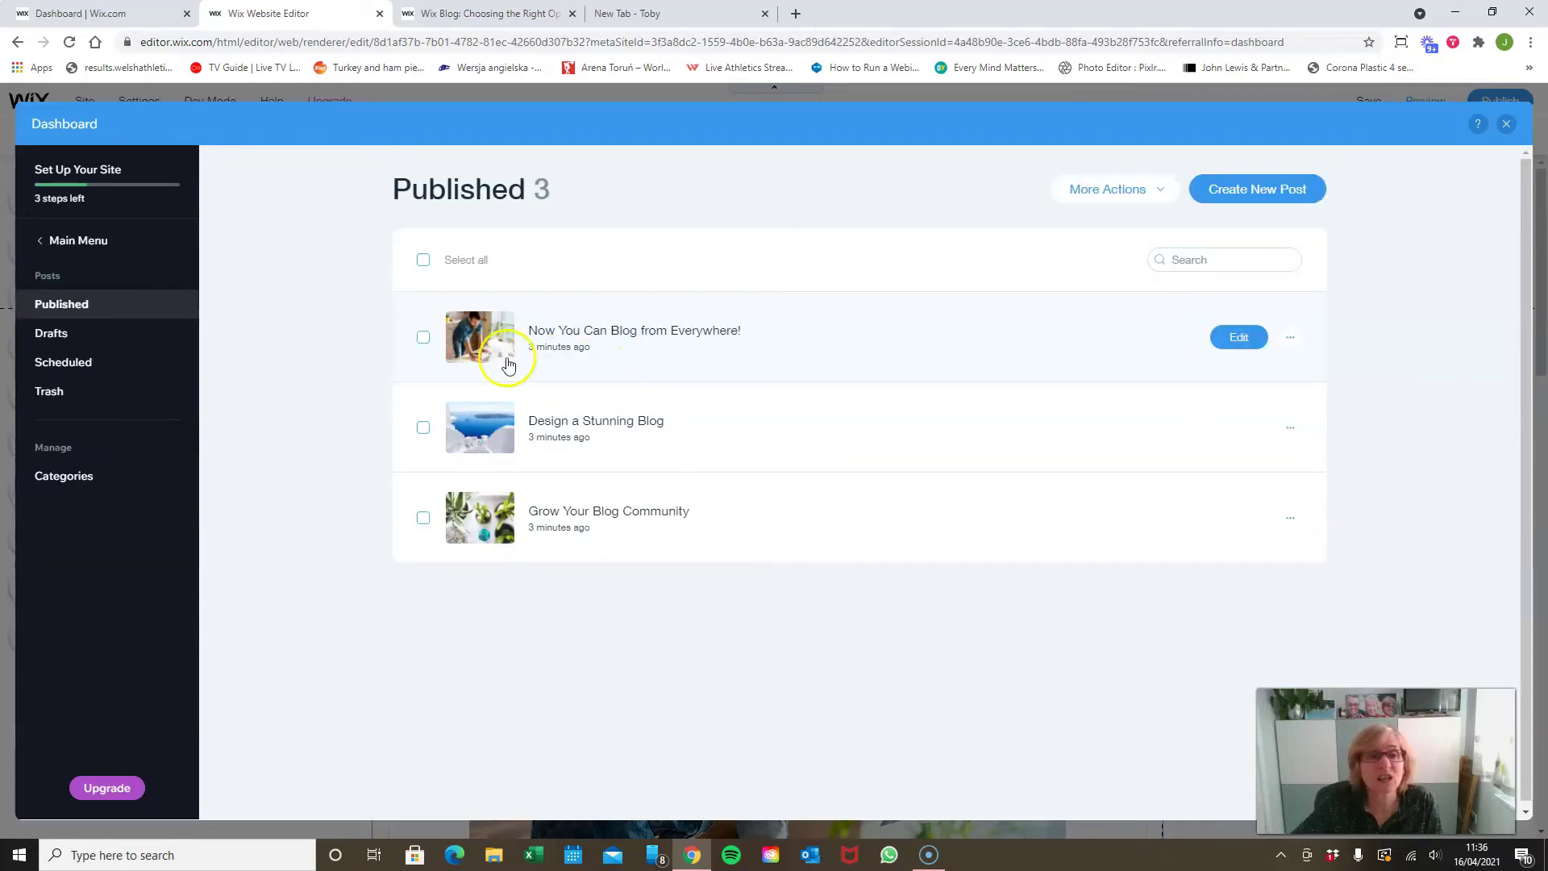
left_click(422, 337)
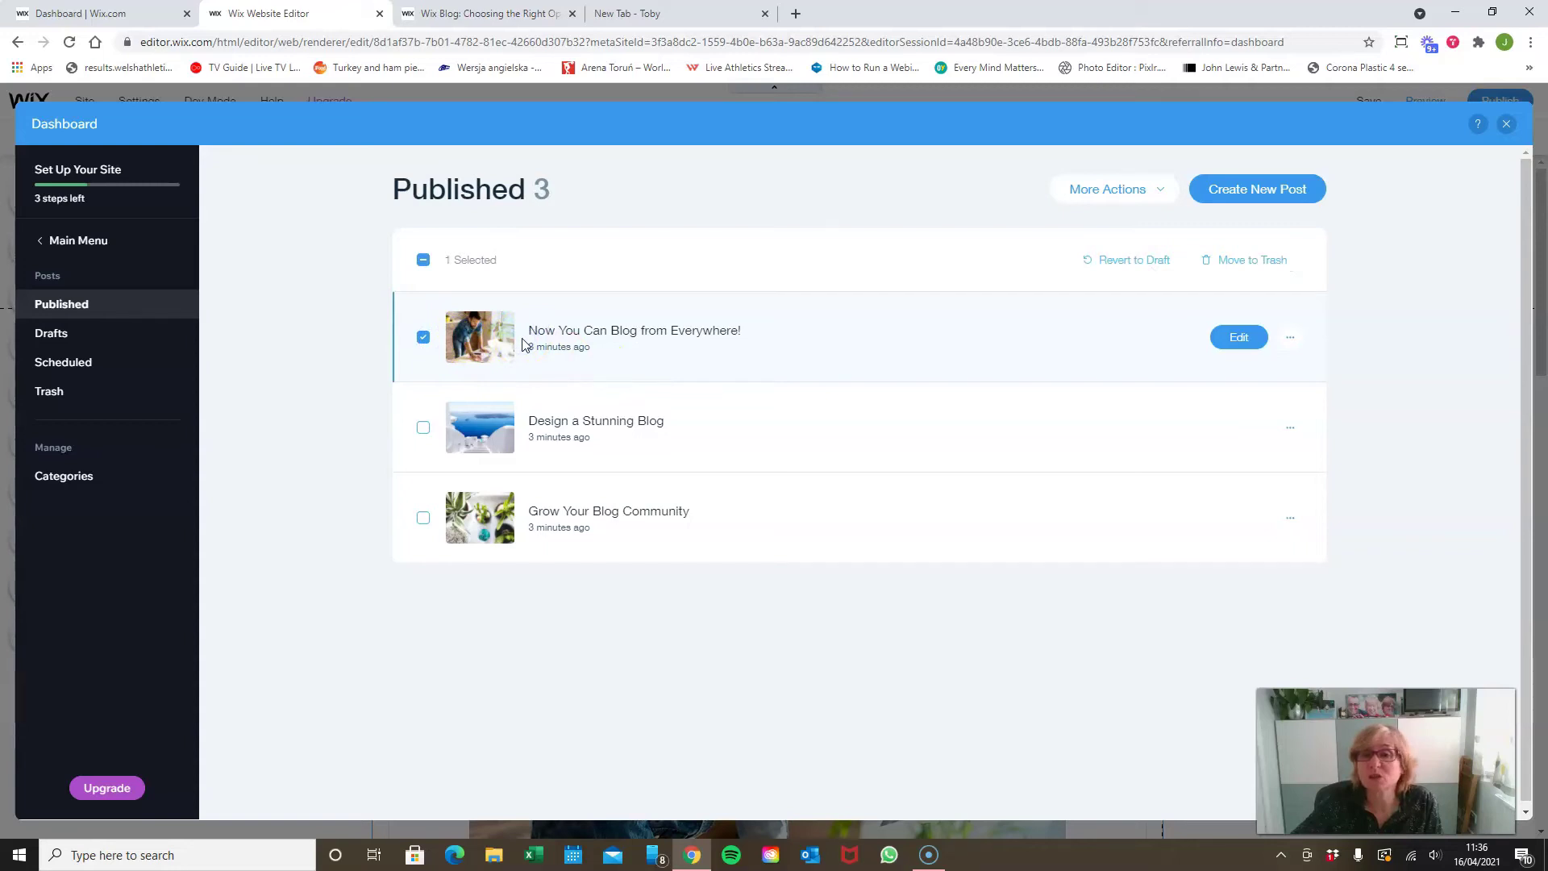
left_click(588, 335)
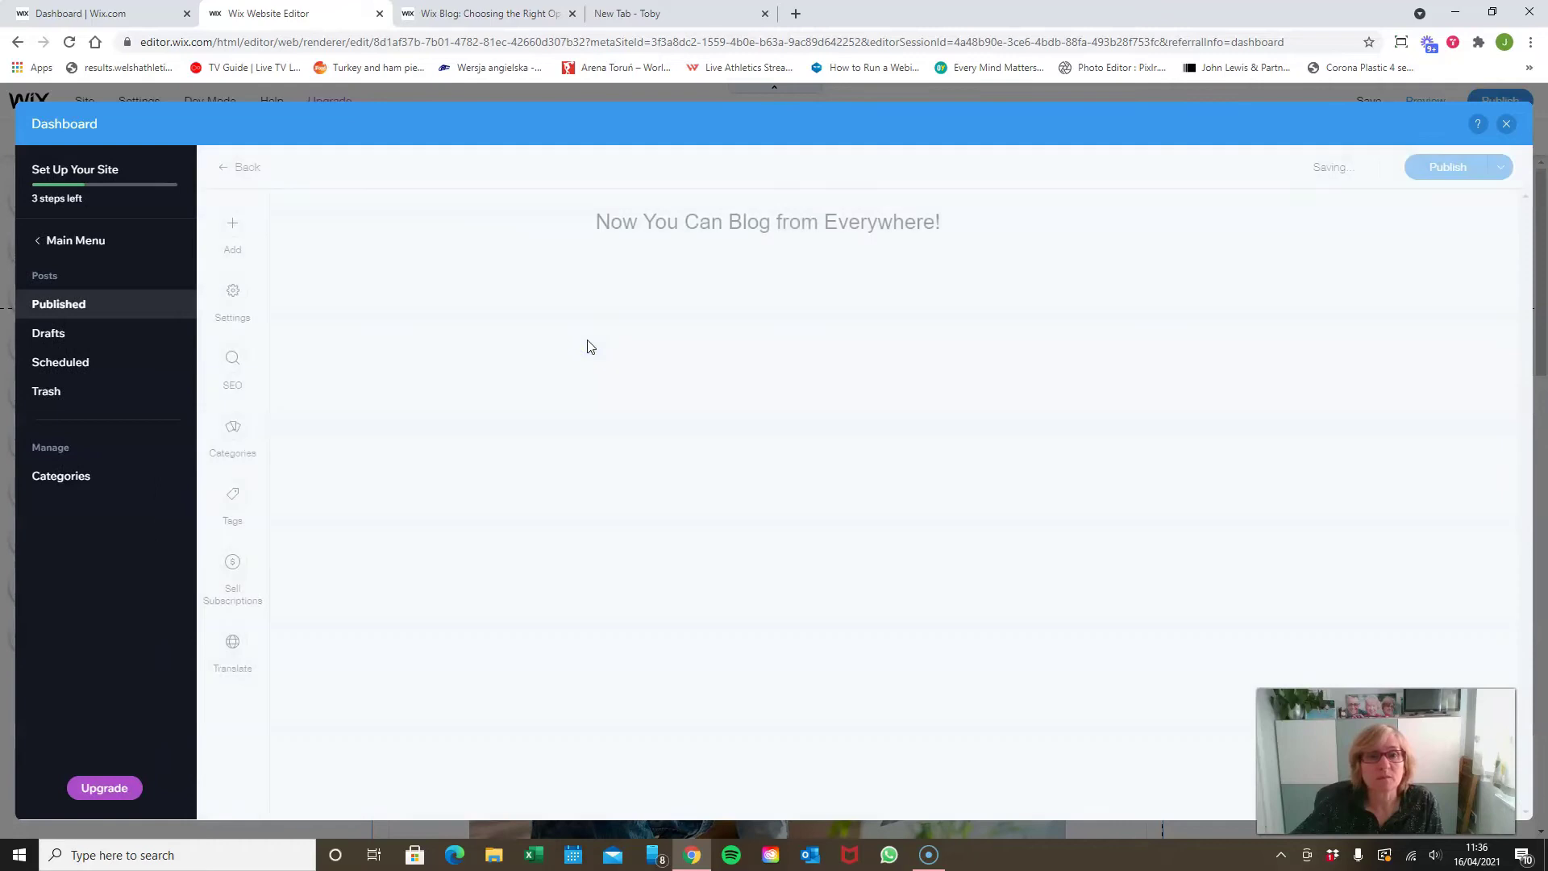
left_click(782, 386)
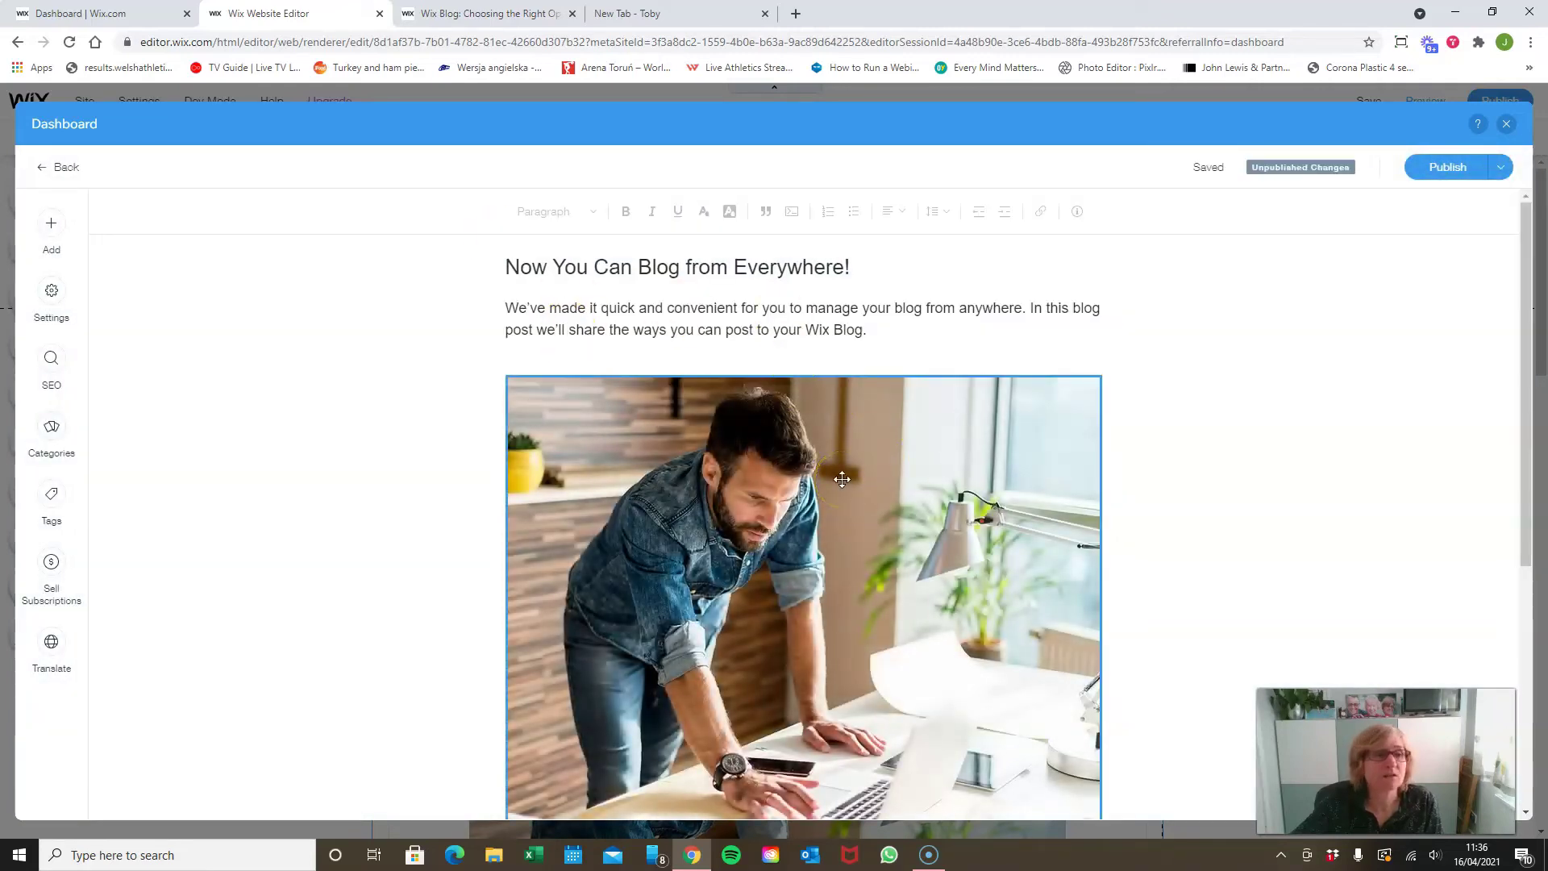
left_click(656, 395)
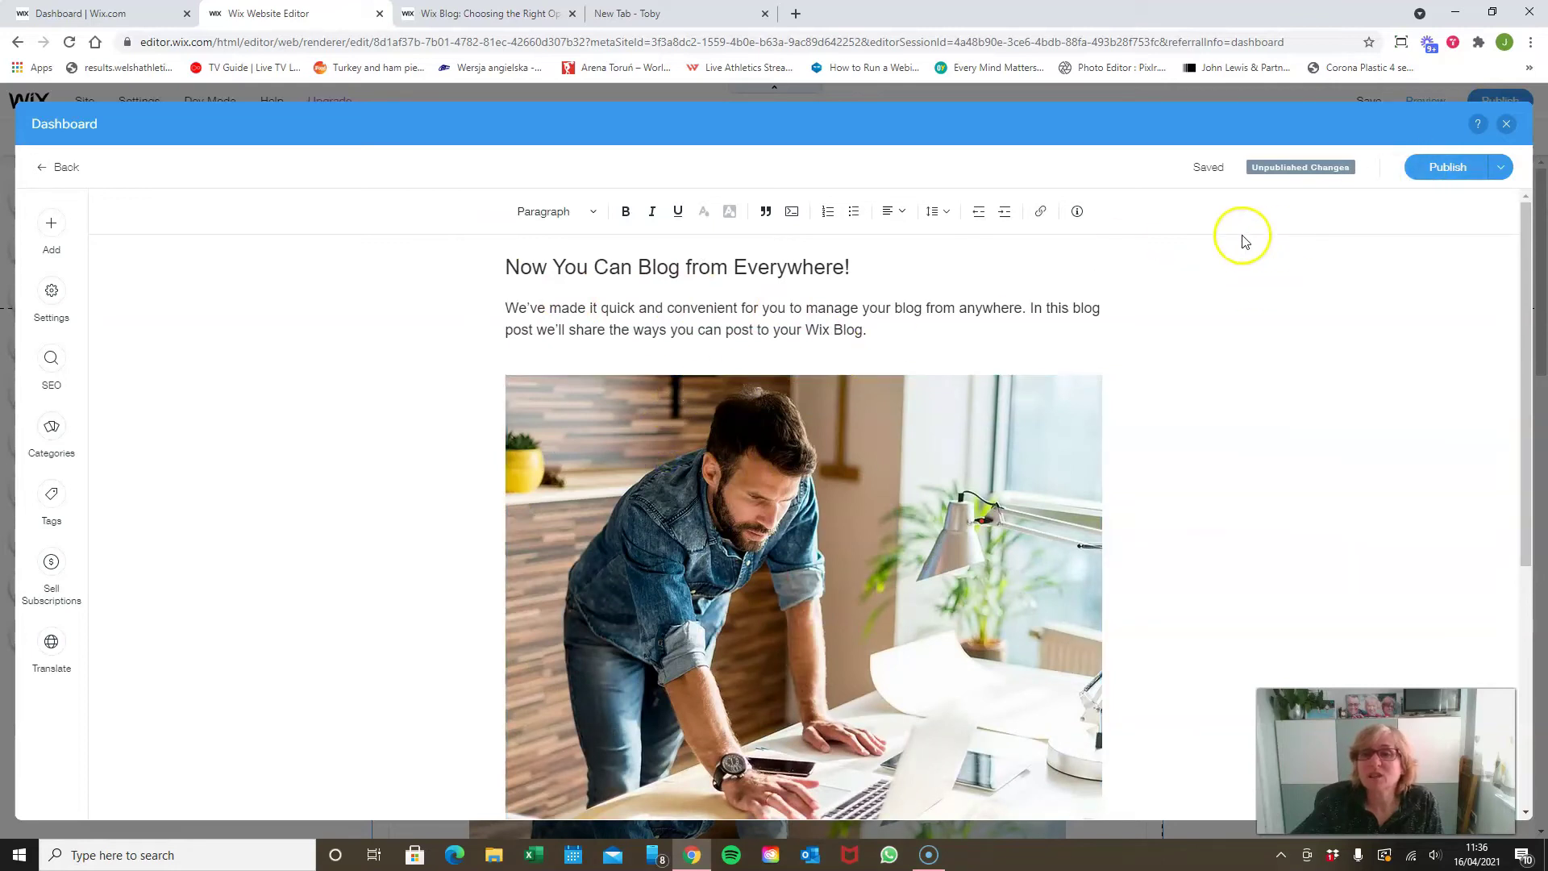
left_click(1506, 125)
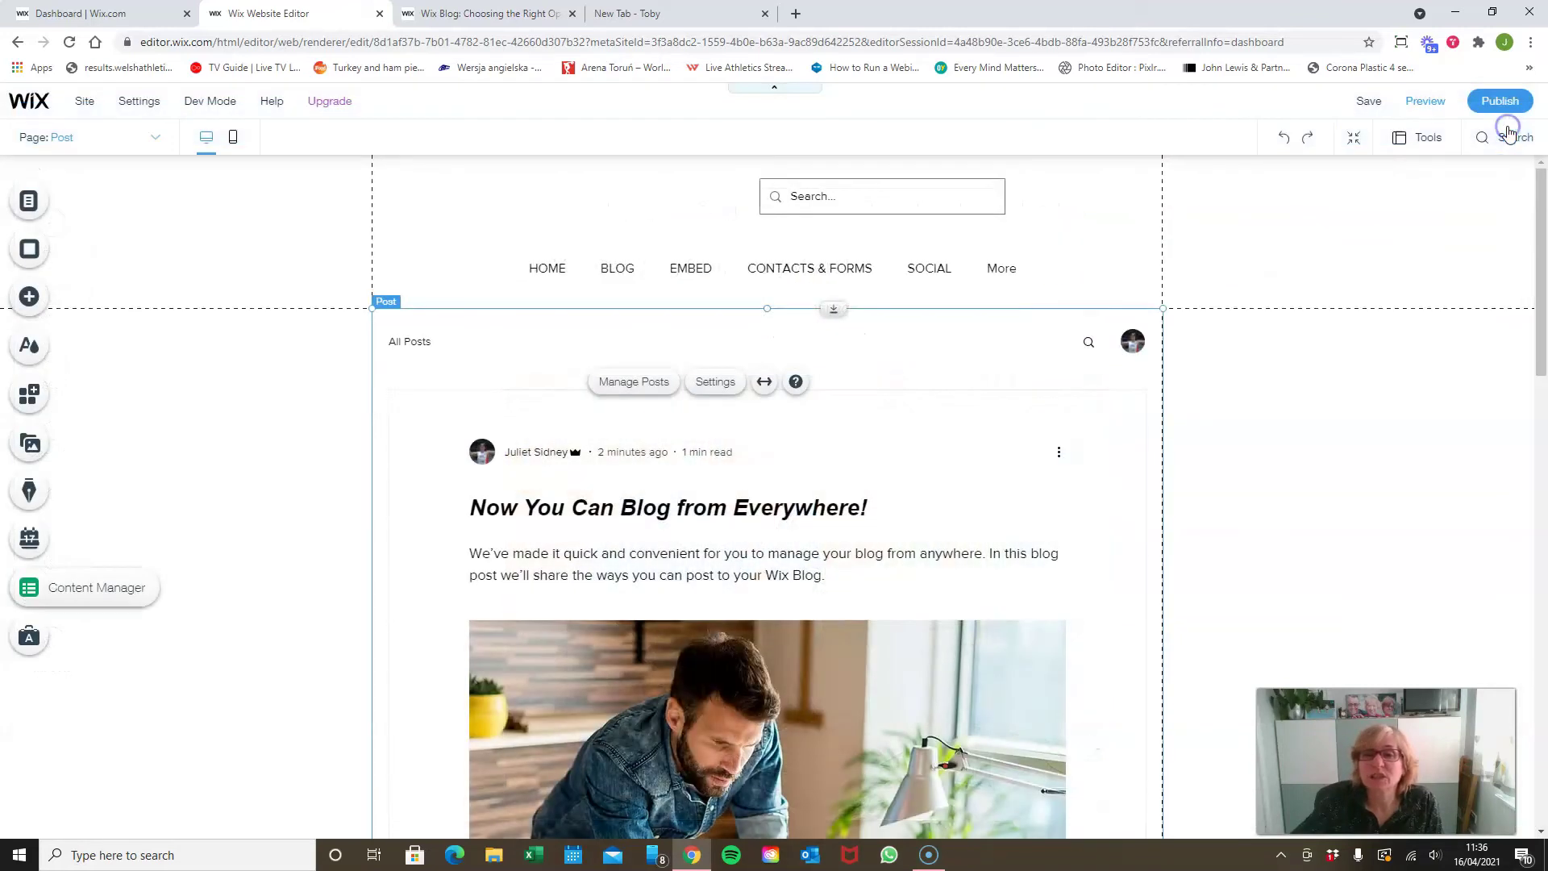
Review the duplicate, revert and trash actions for the published post "Now You Can Blog from Everywhere!", and close the dashboard.
left_click(633, 381)
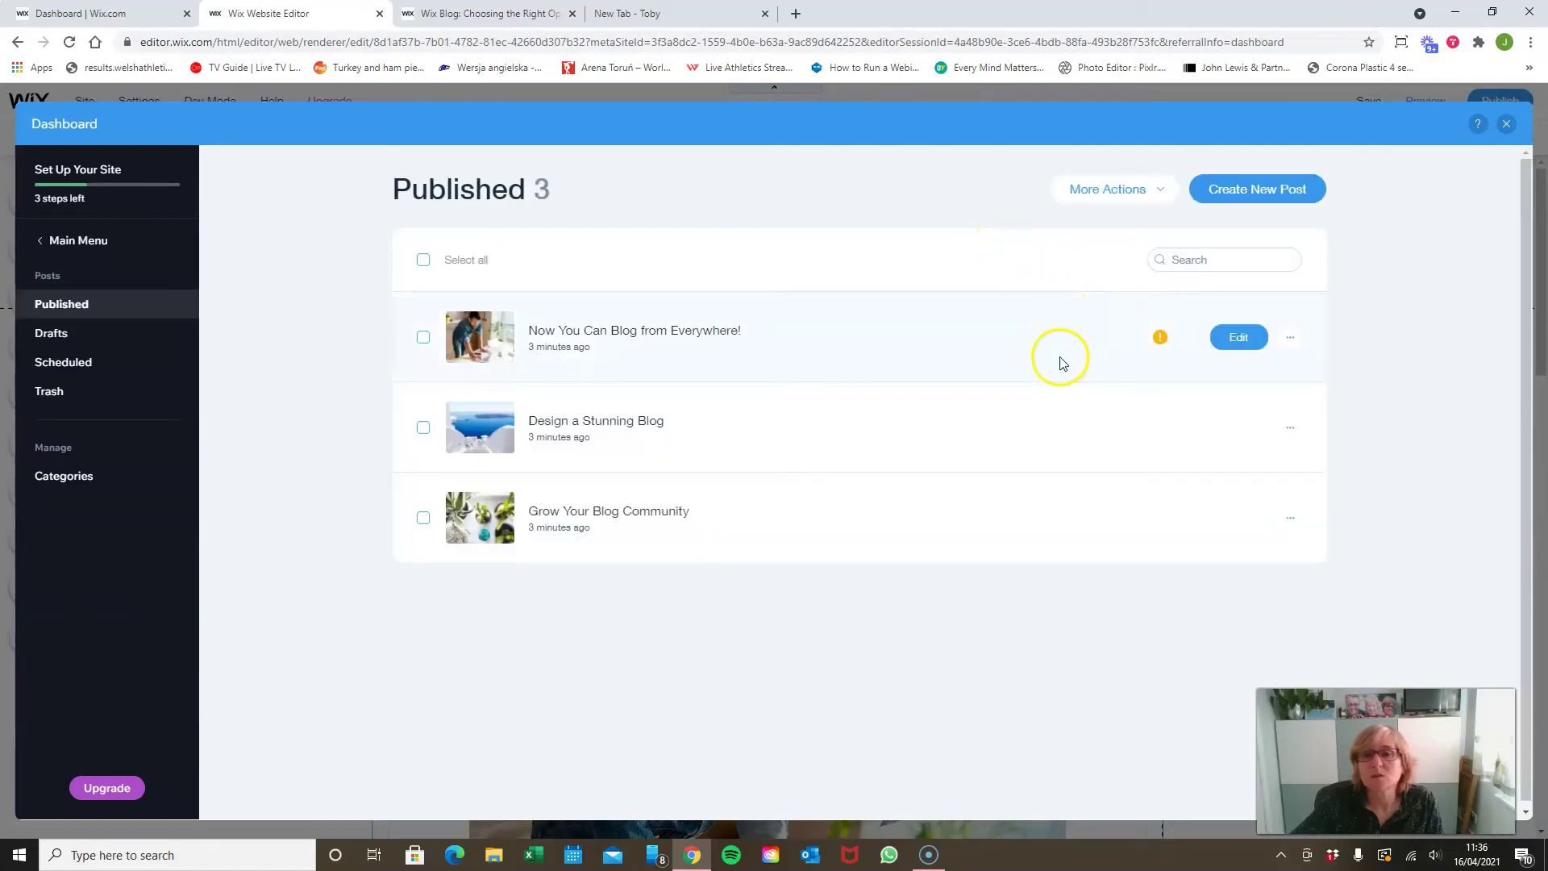
left_click(1291, 337)
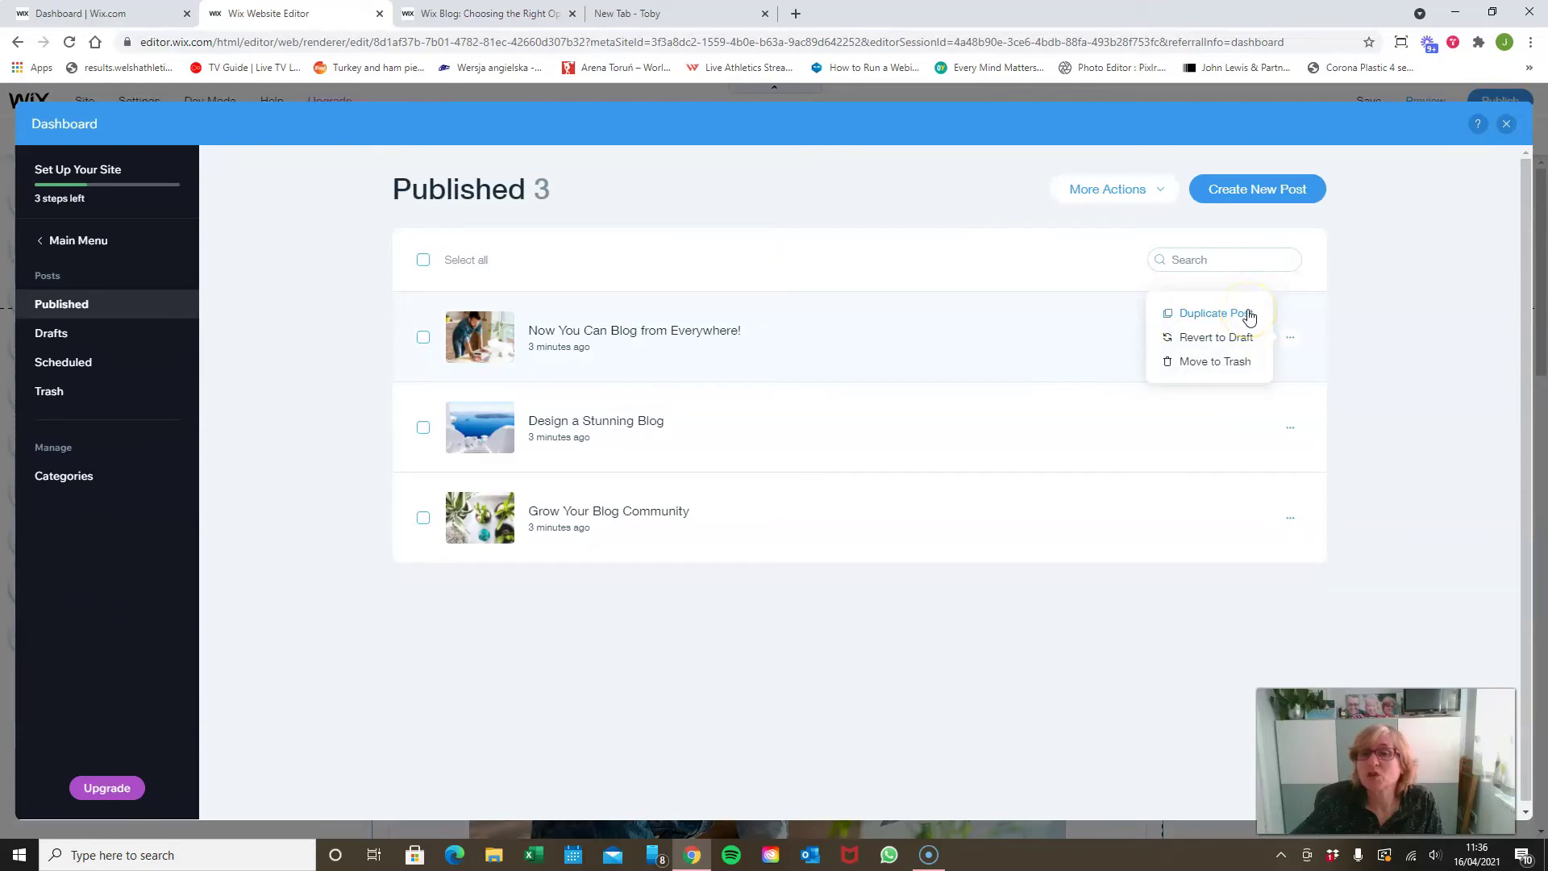
left_click(1237, 344)
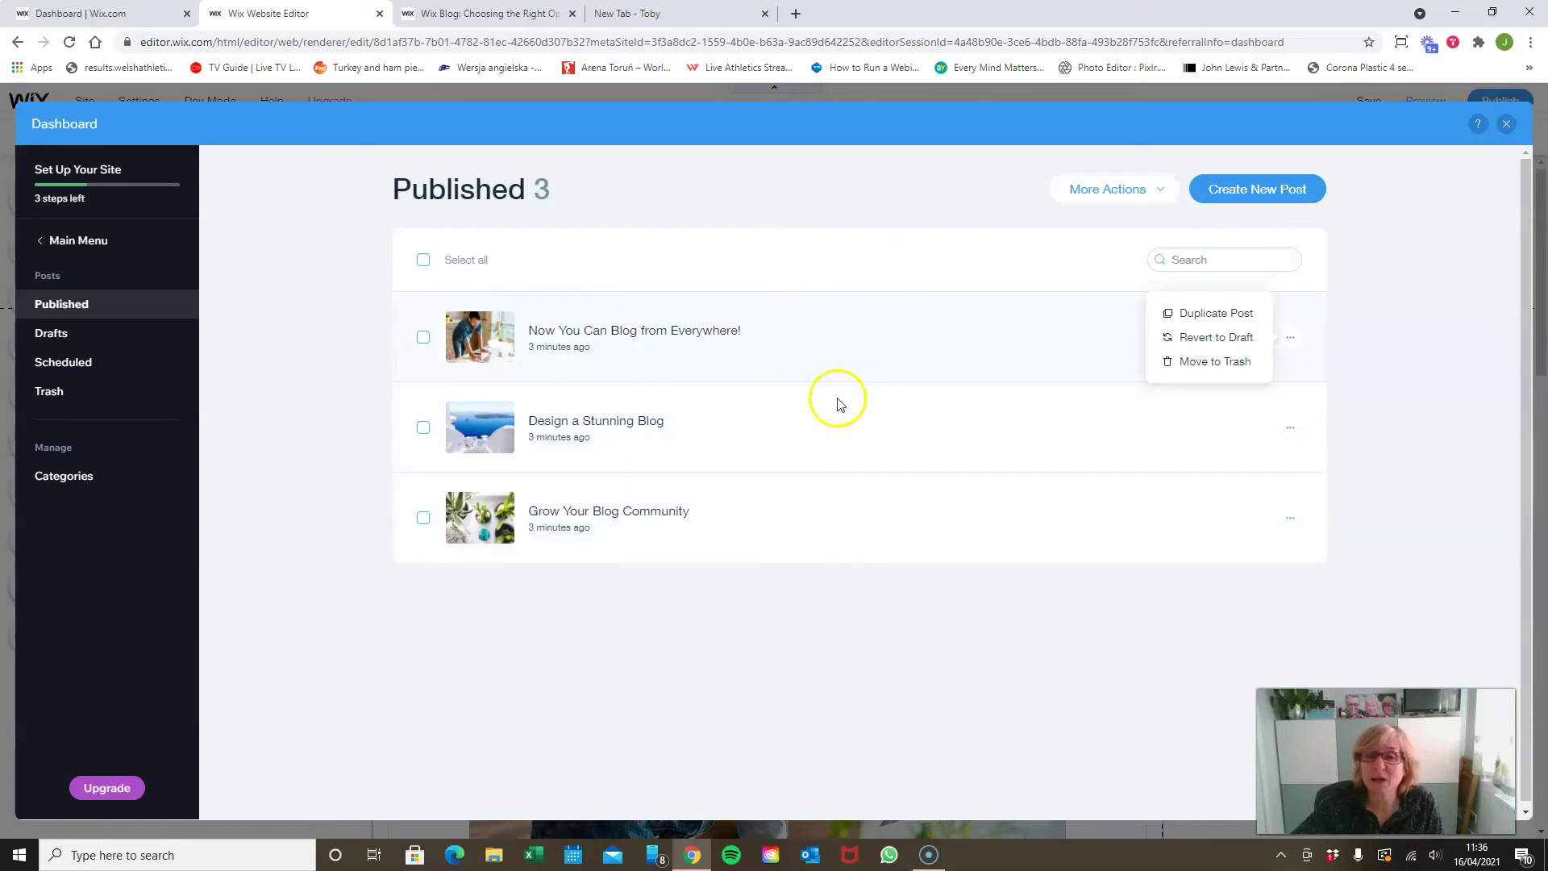
left_click(1507, 122)
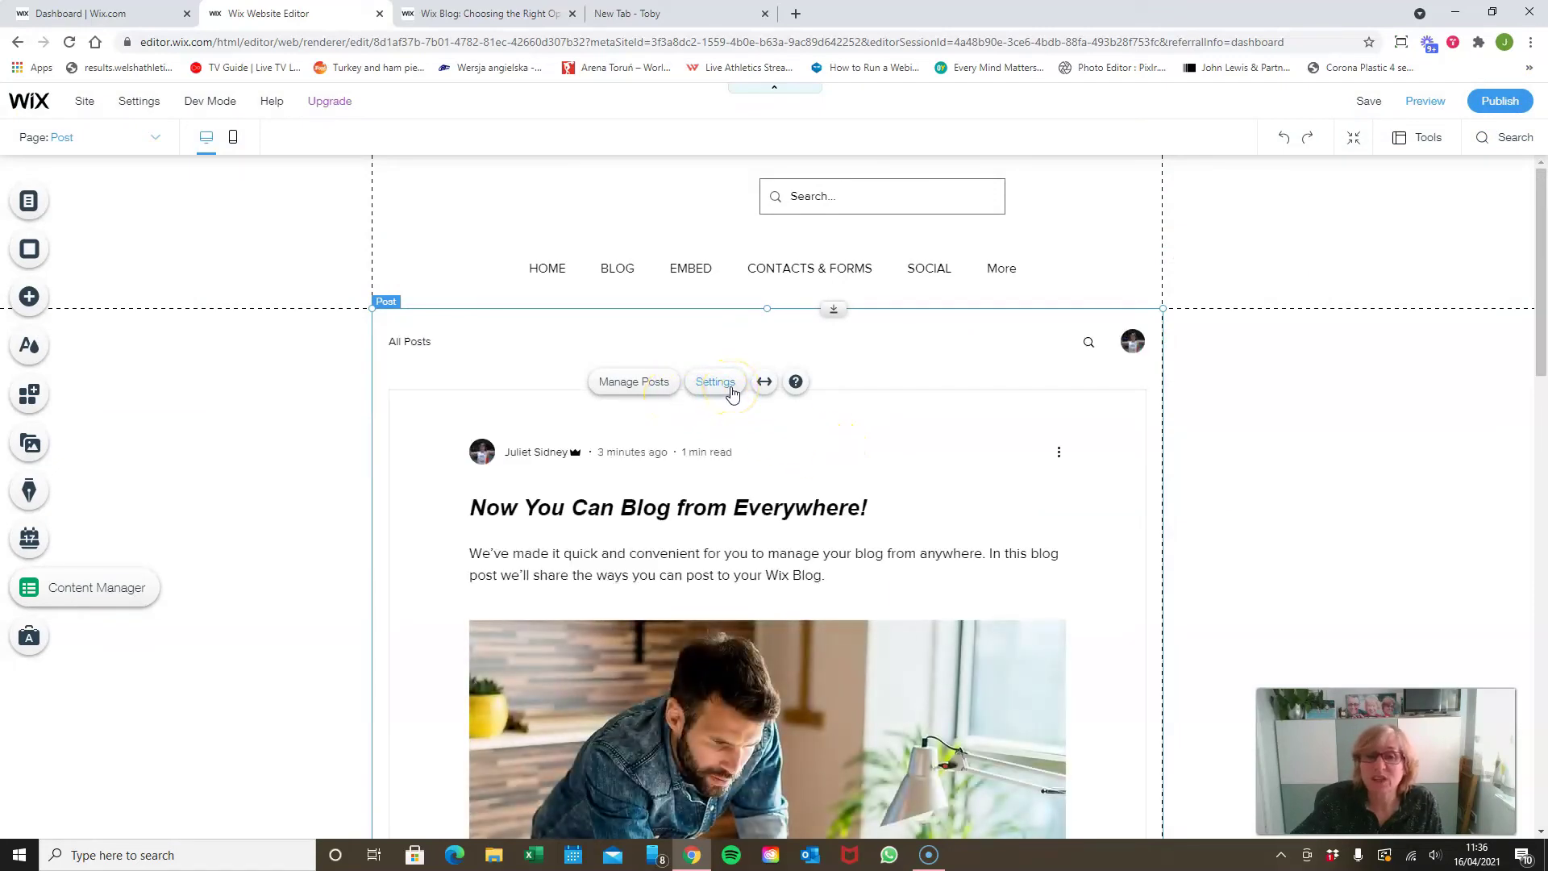
Review the post page's display, design and support settings, and close the settings.
left_click(729, 387)
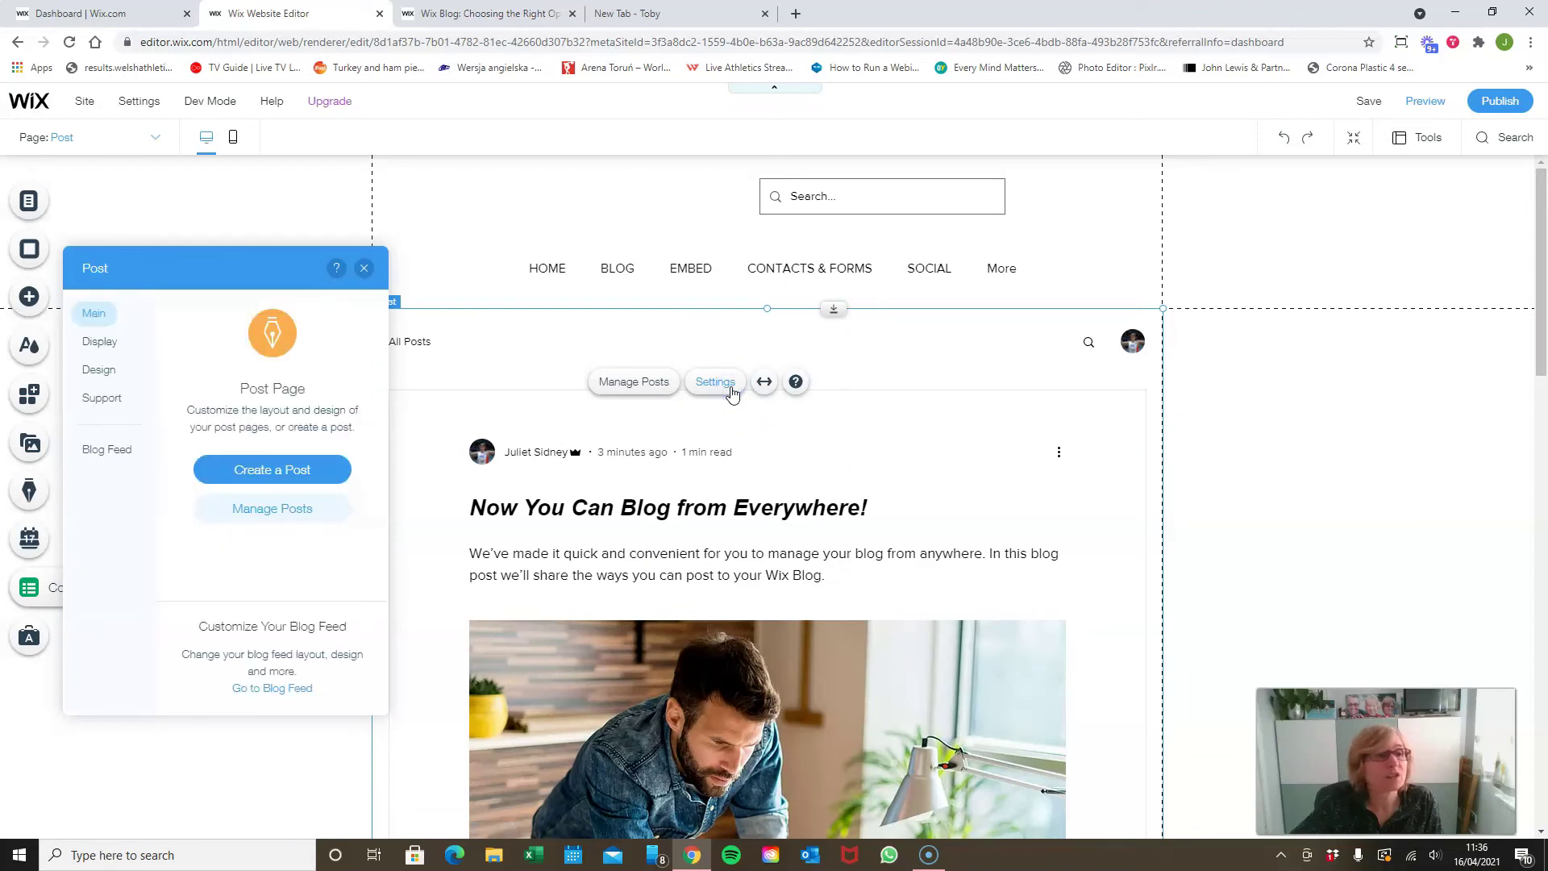
left_click(100, 347)
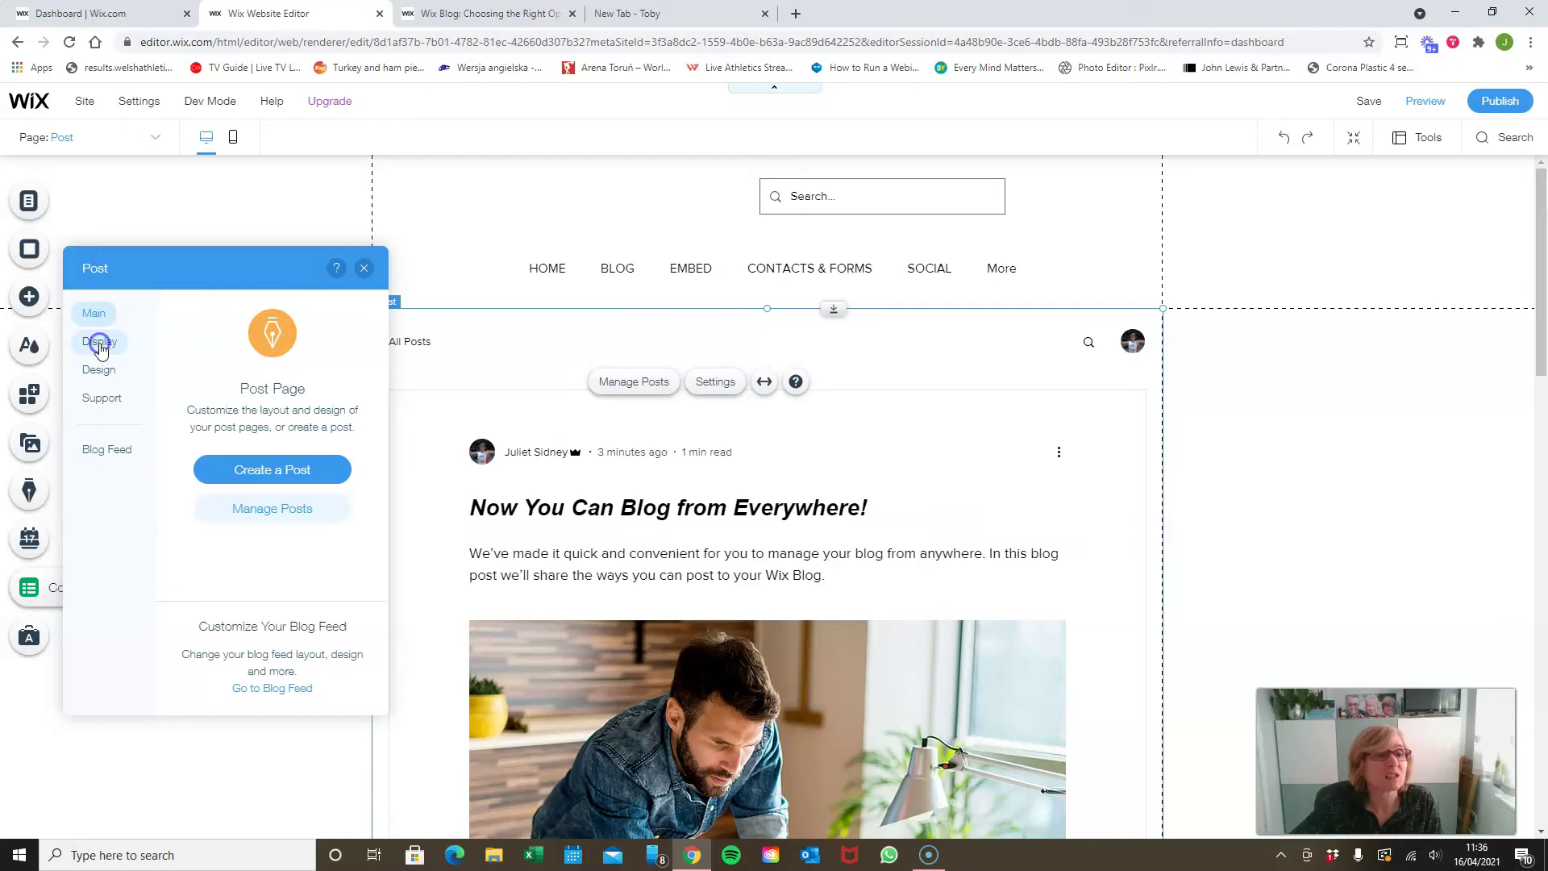
scroll(233, 403, "down", 2)
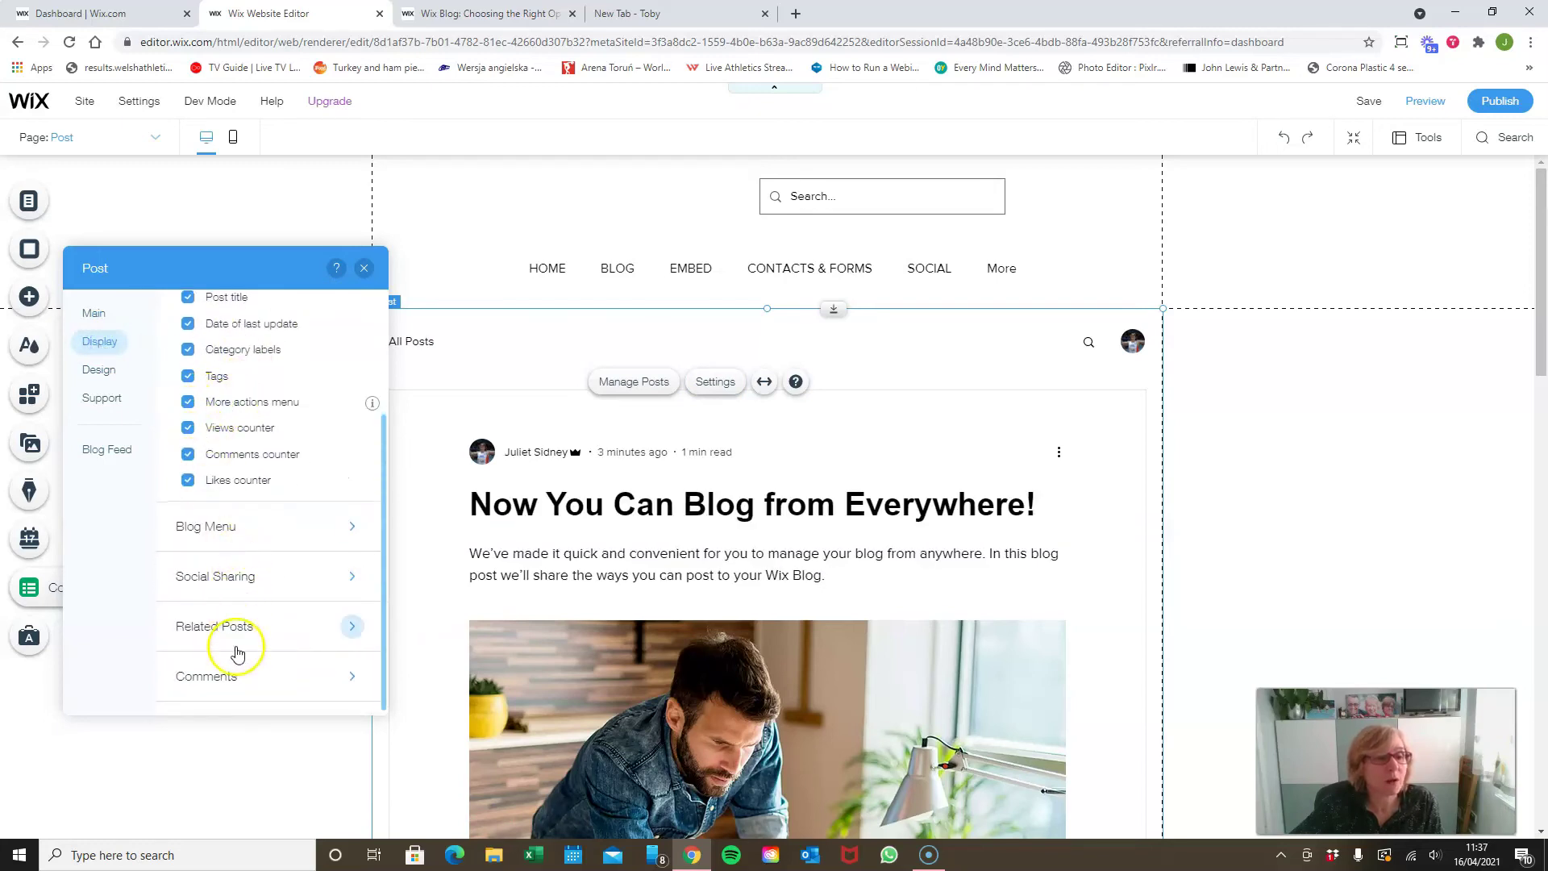
left_click(100, 370)
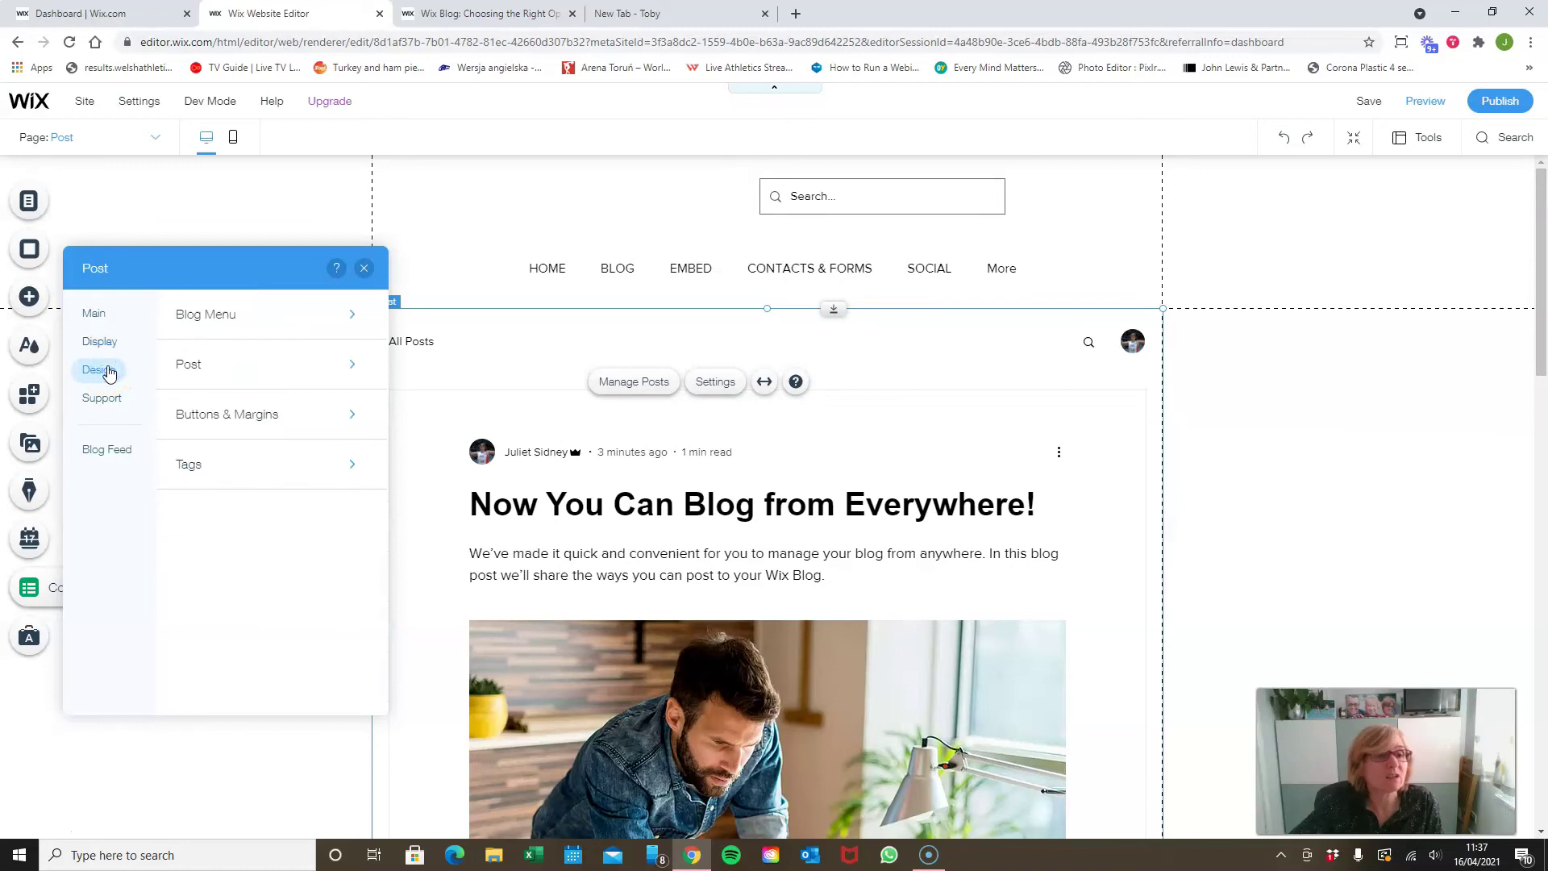
left_click(110, 402)
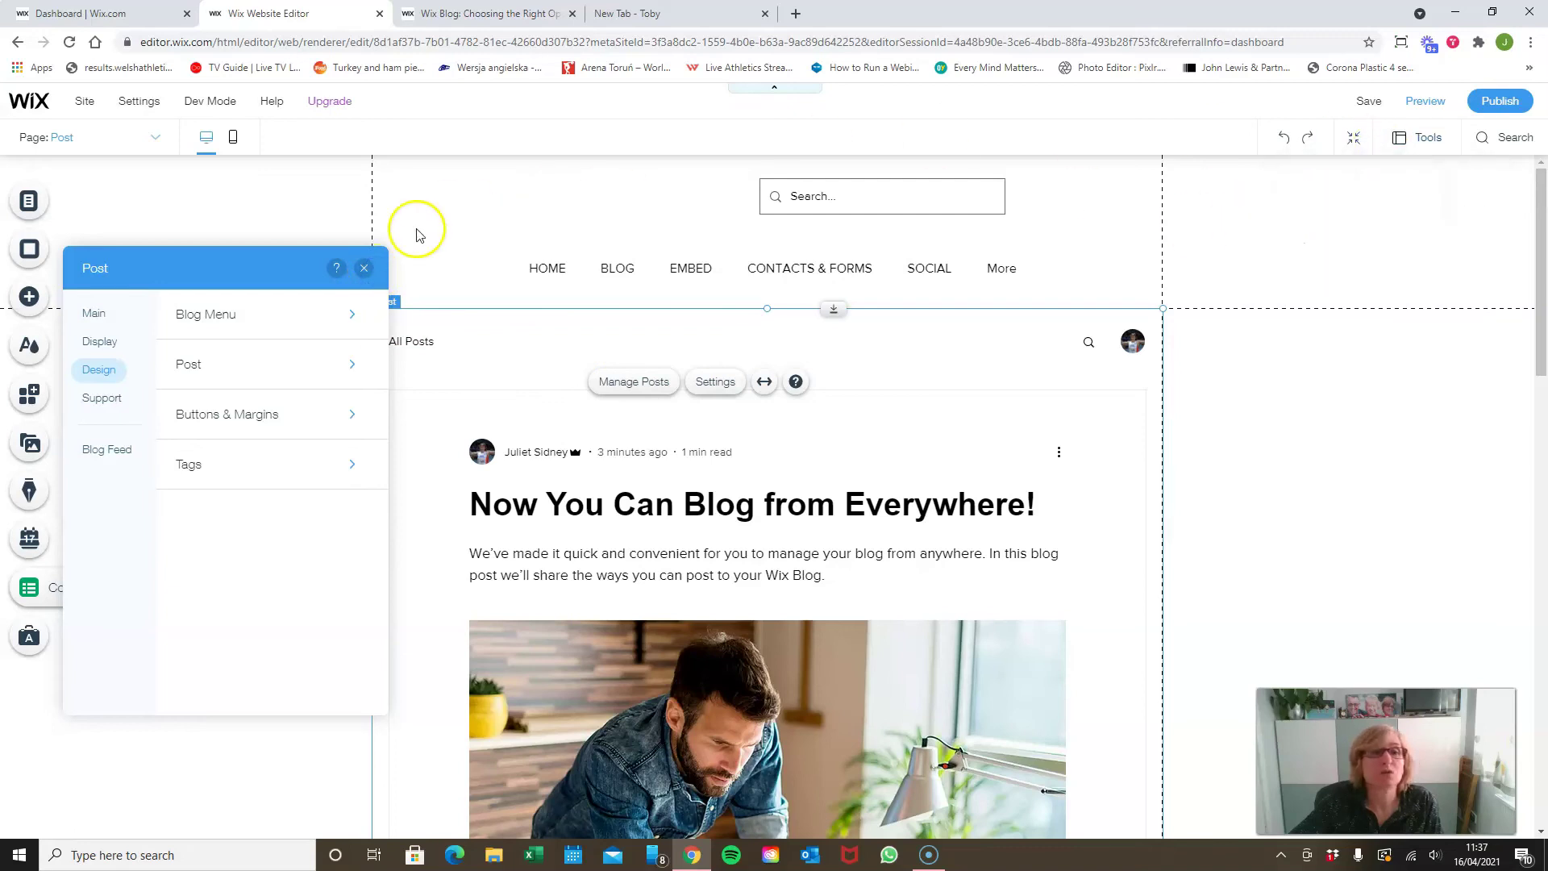
left_click(364, 273)
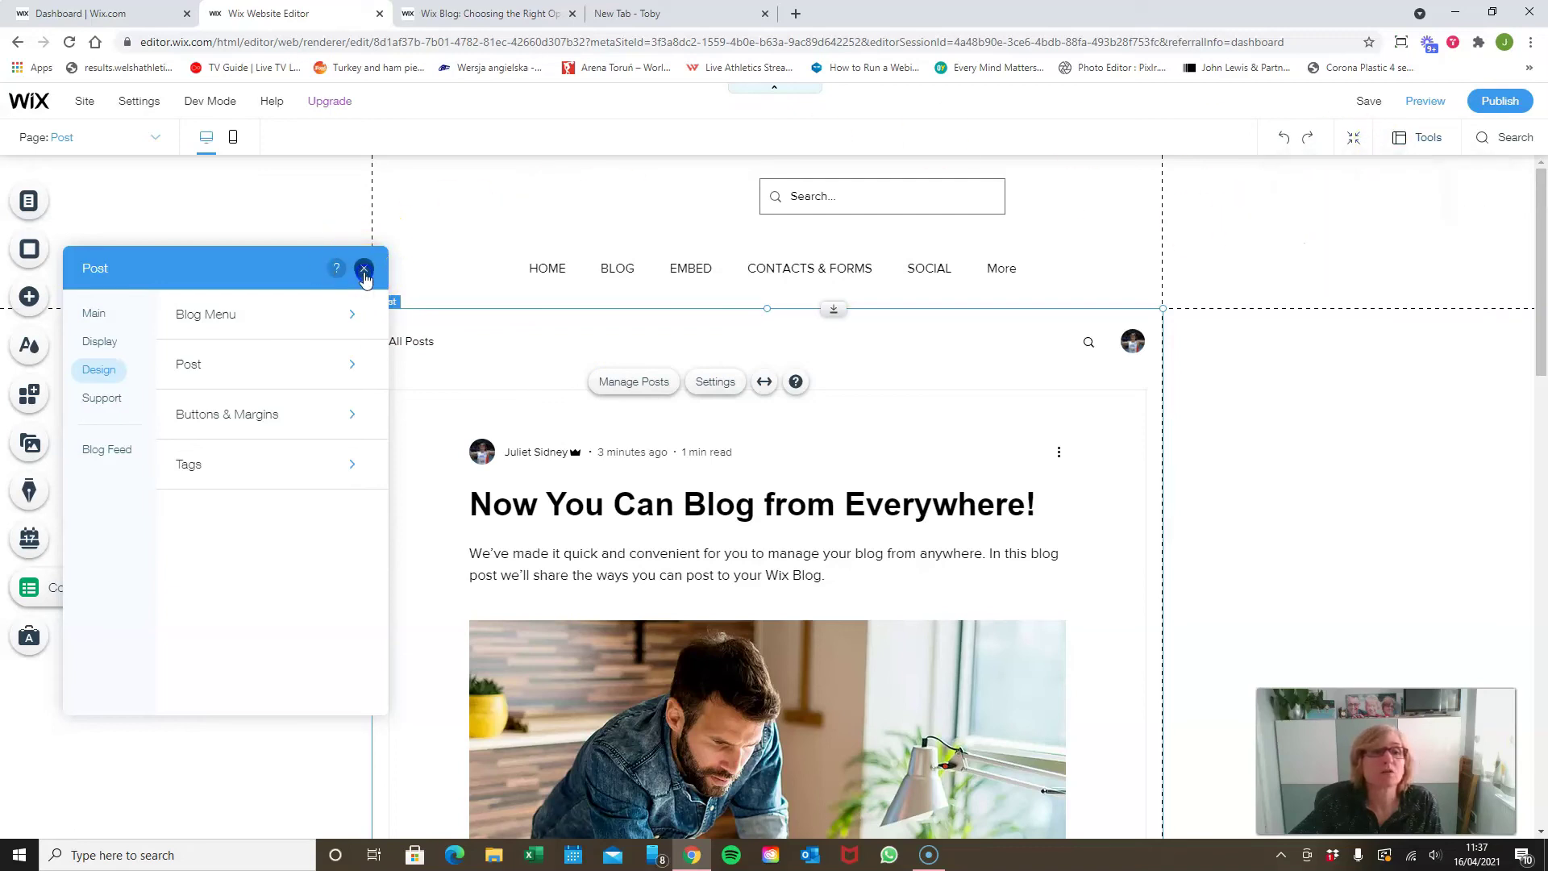
Save the site without publishing it and dismiss the save confirmation.
left_click(1385, 103)
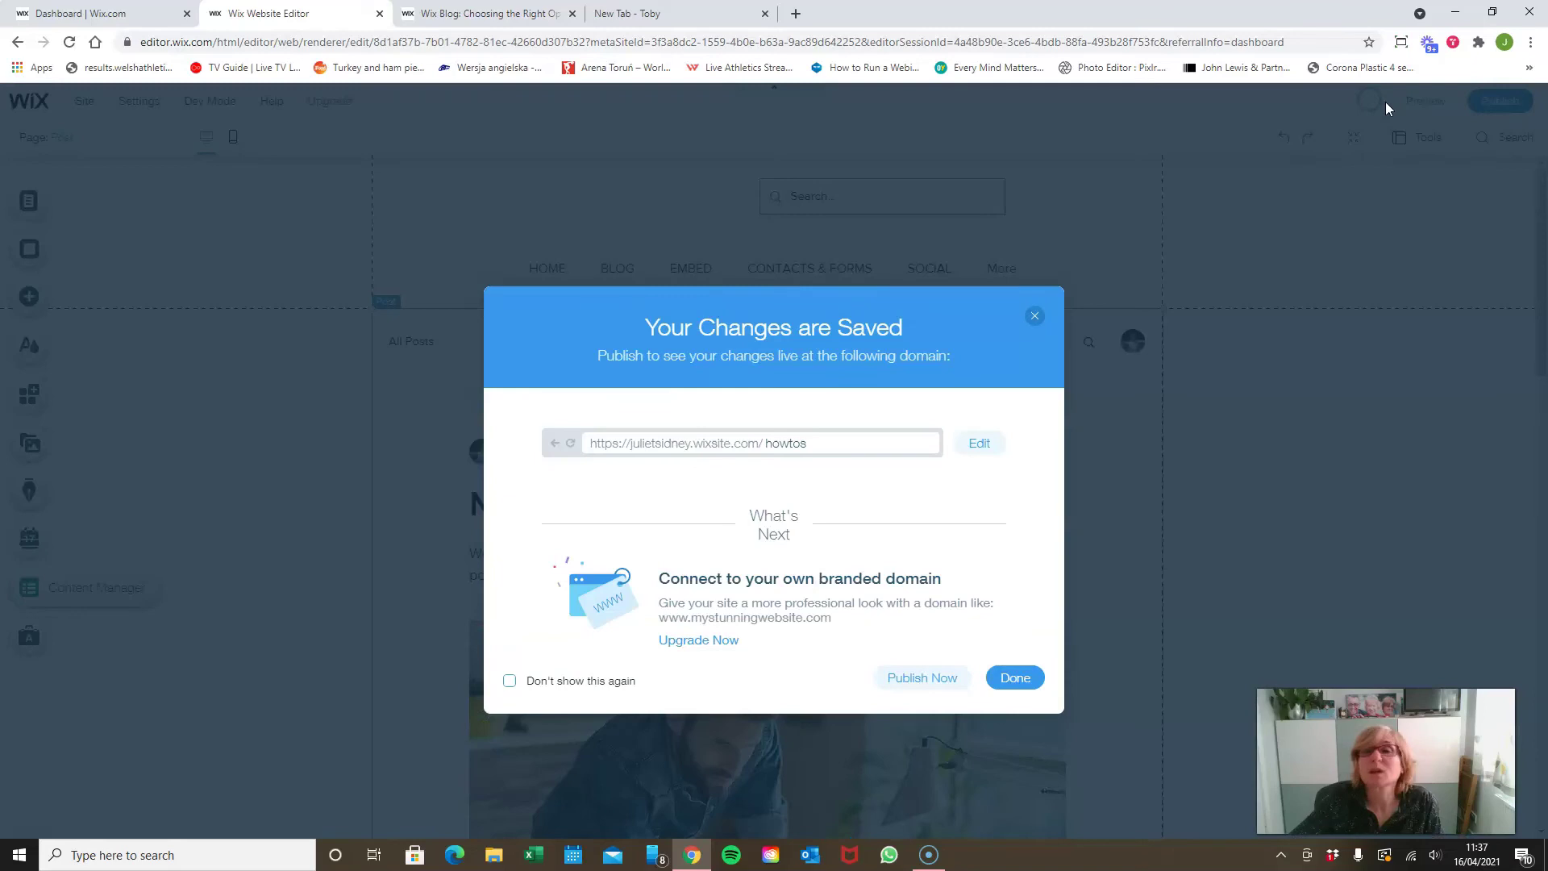
left_click(1017, 676)
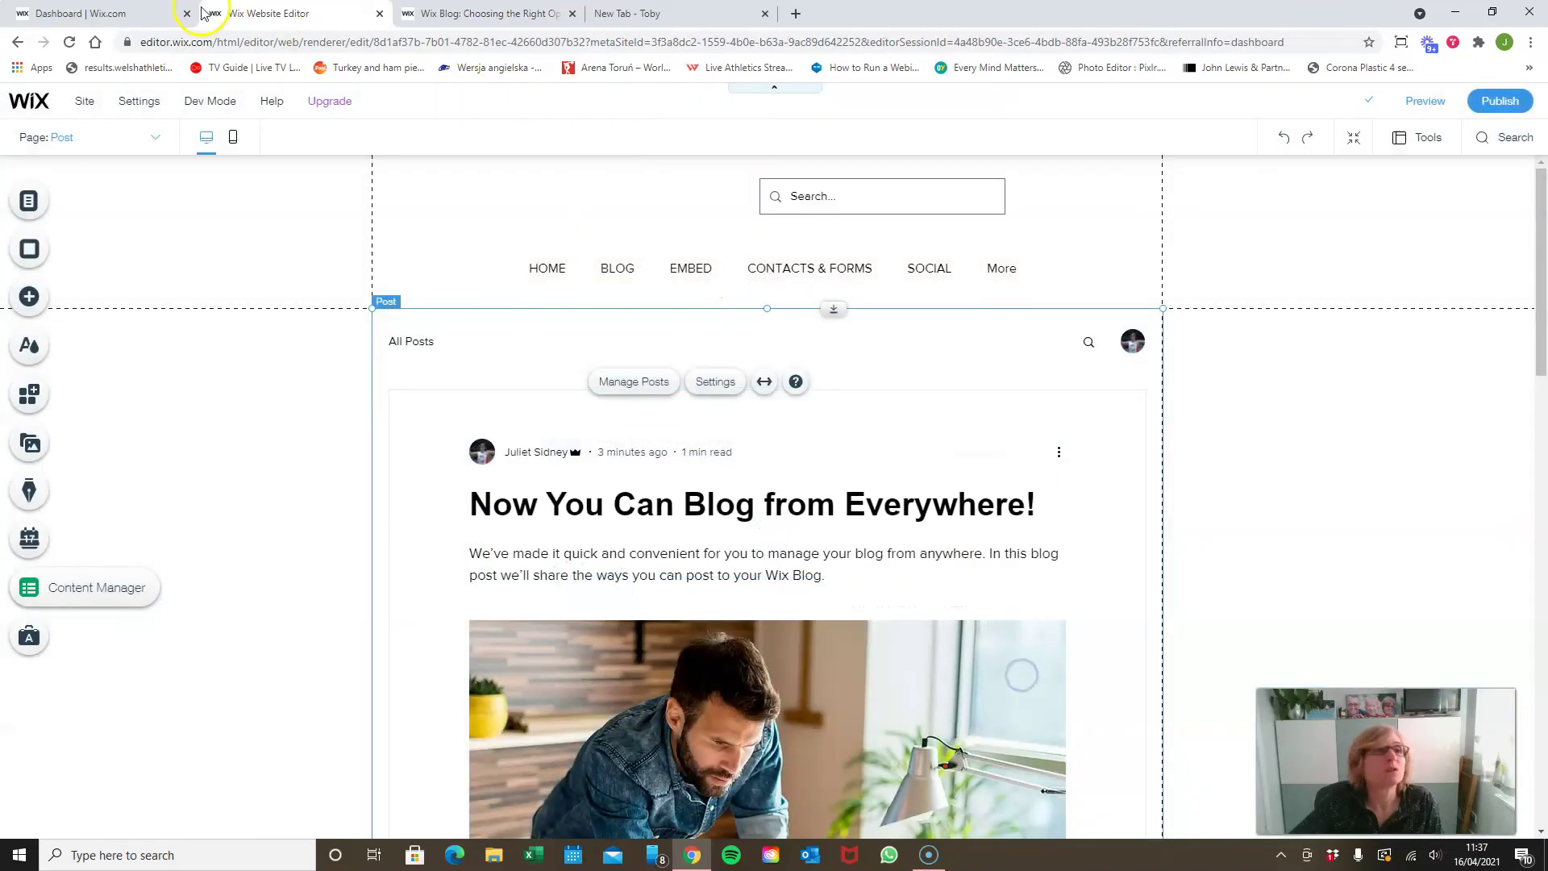
Switch to the Howtos site dashboard, reload it and open the blog's published posts.
left_click(89, 13)
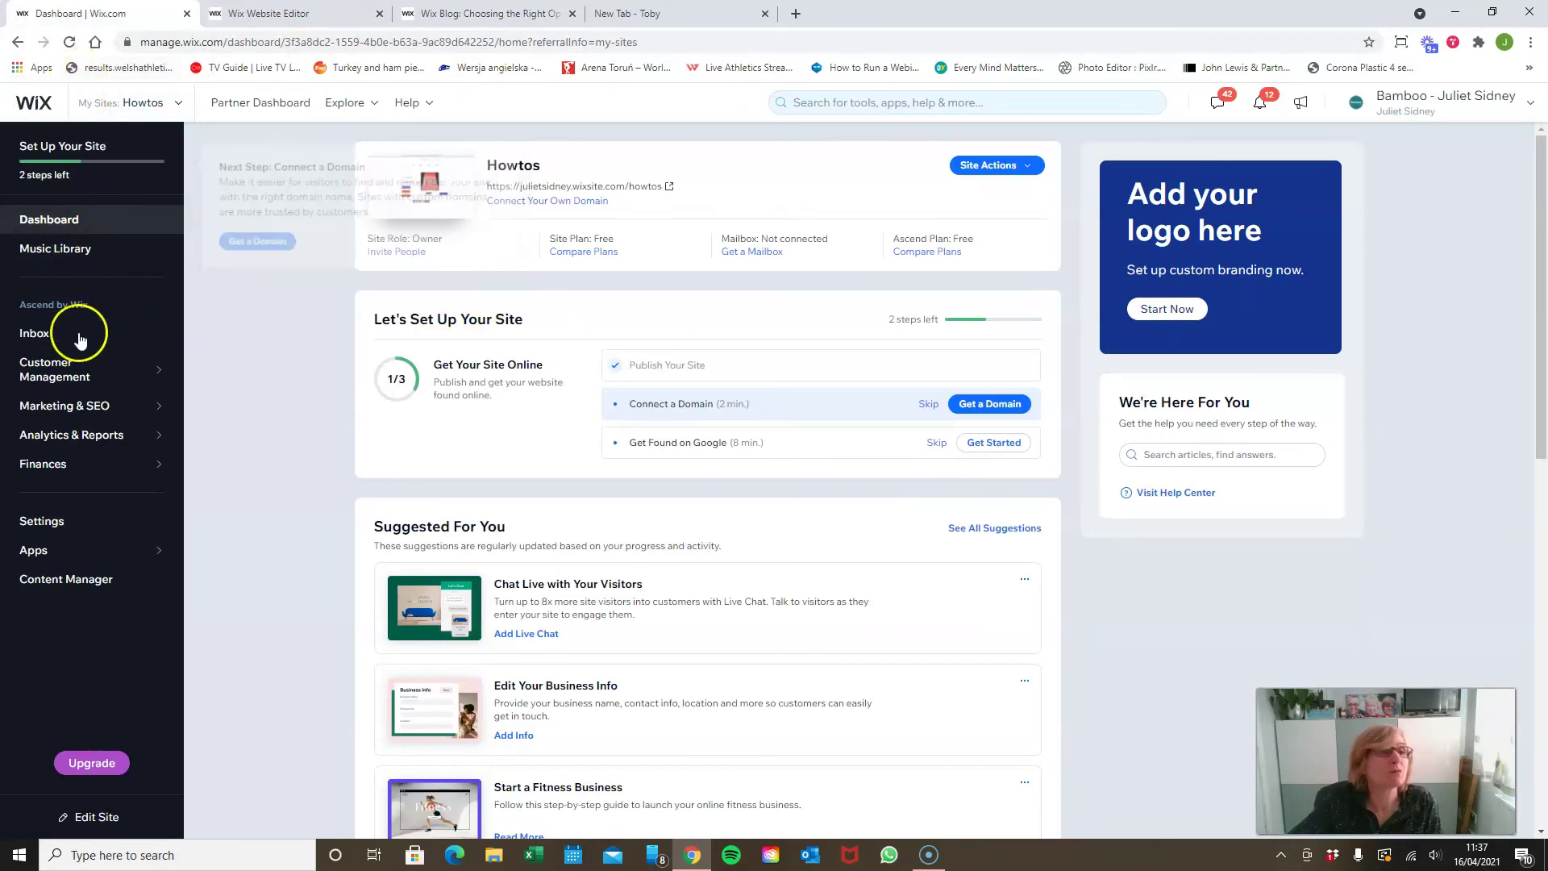
left_click(69, 43)
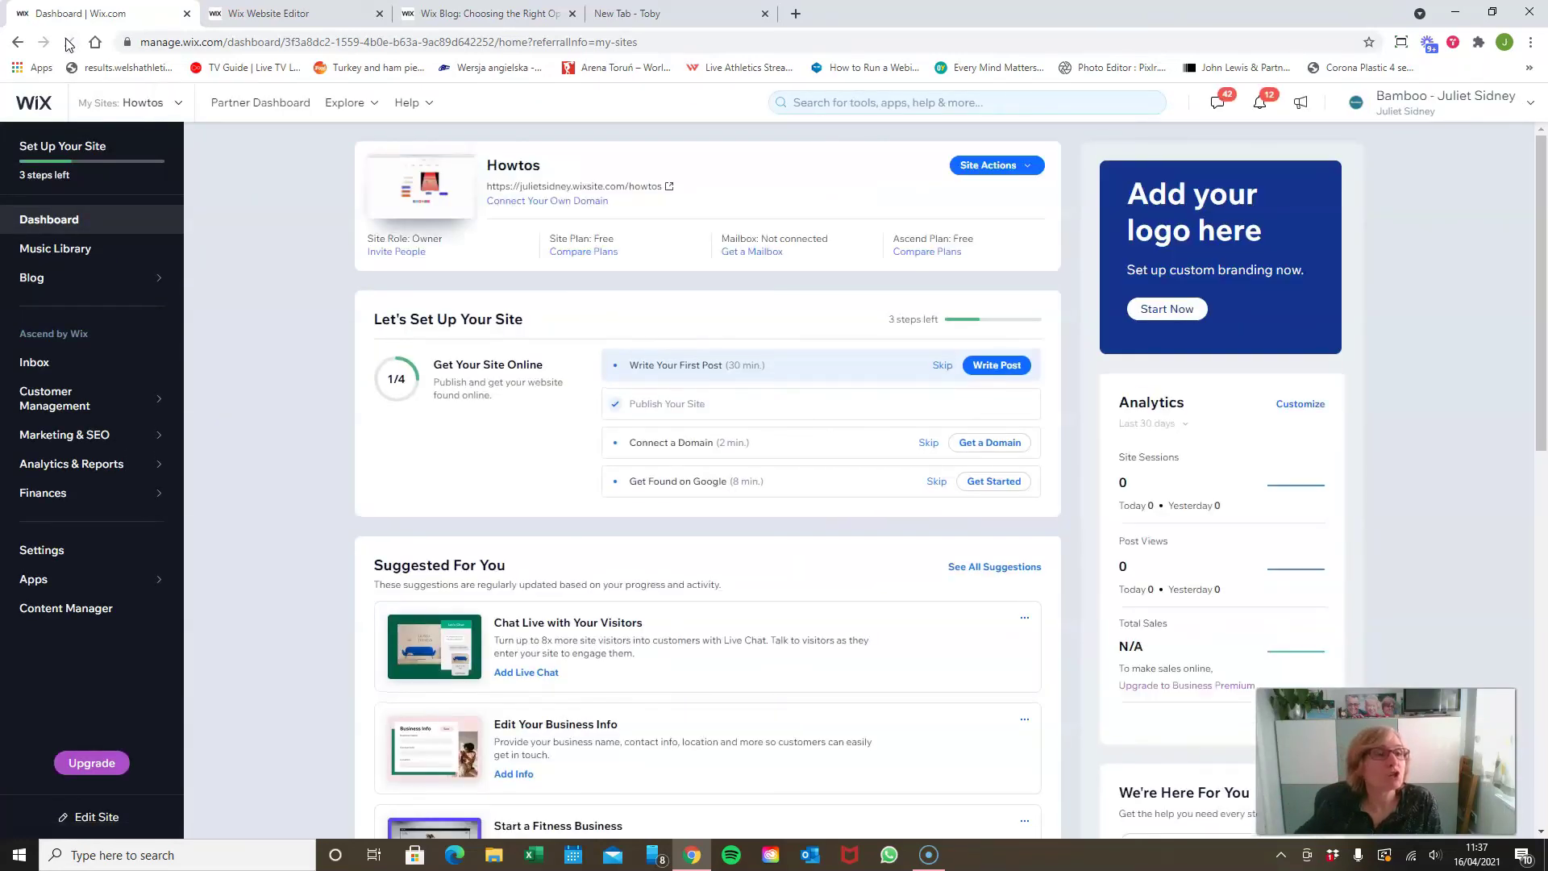
mouse_move(29, 282)
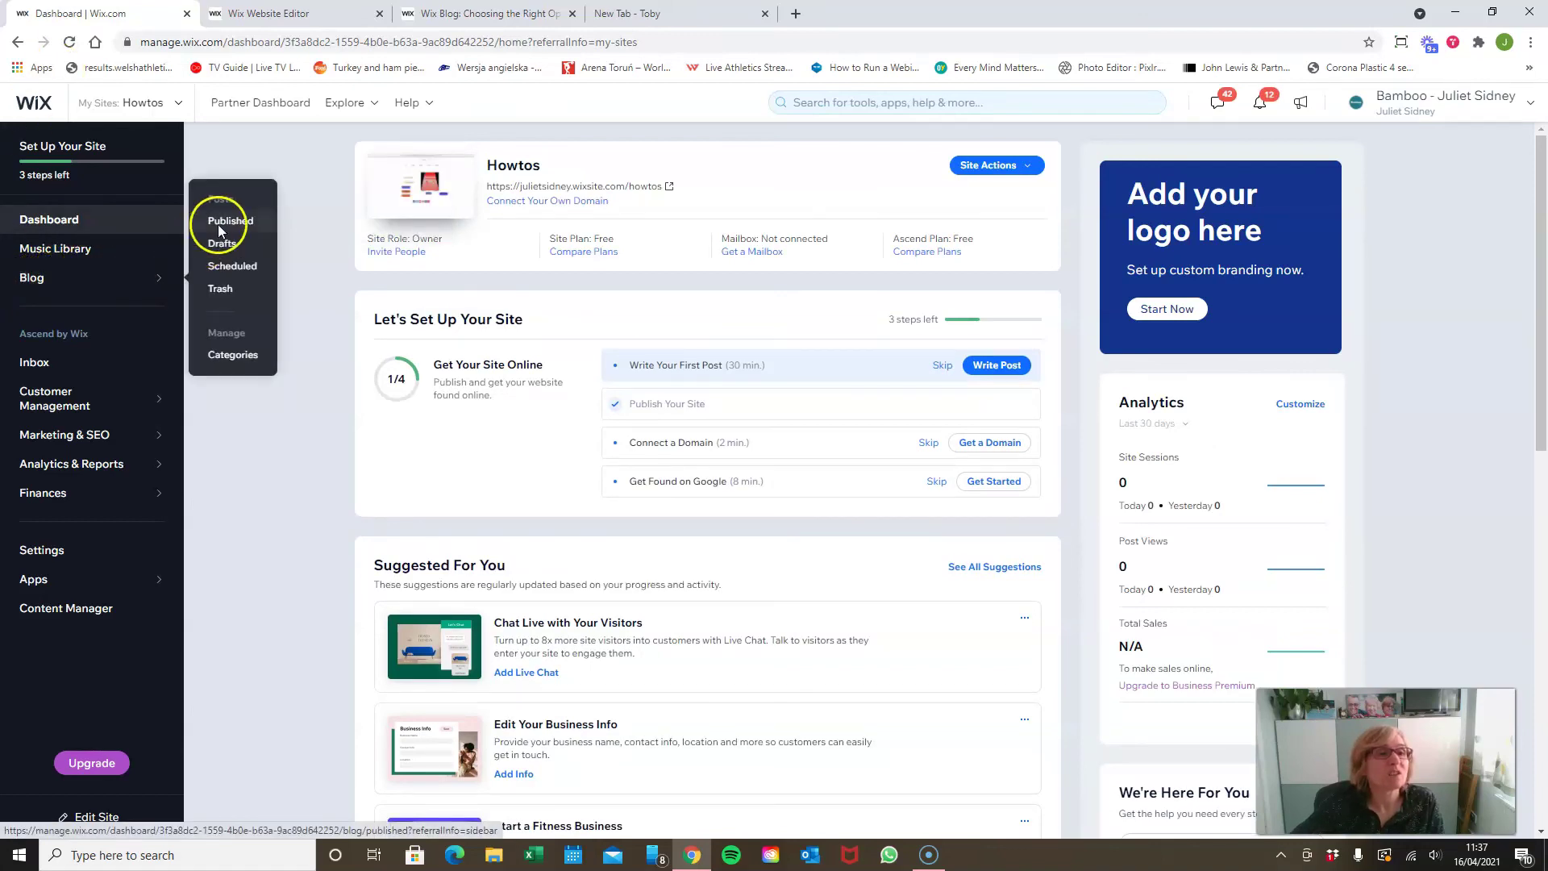
mouse_move(100, 288)
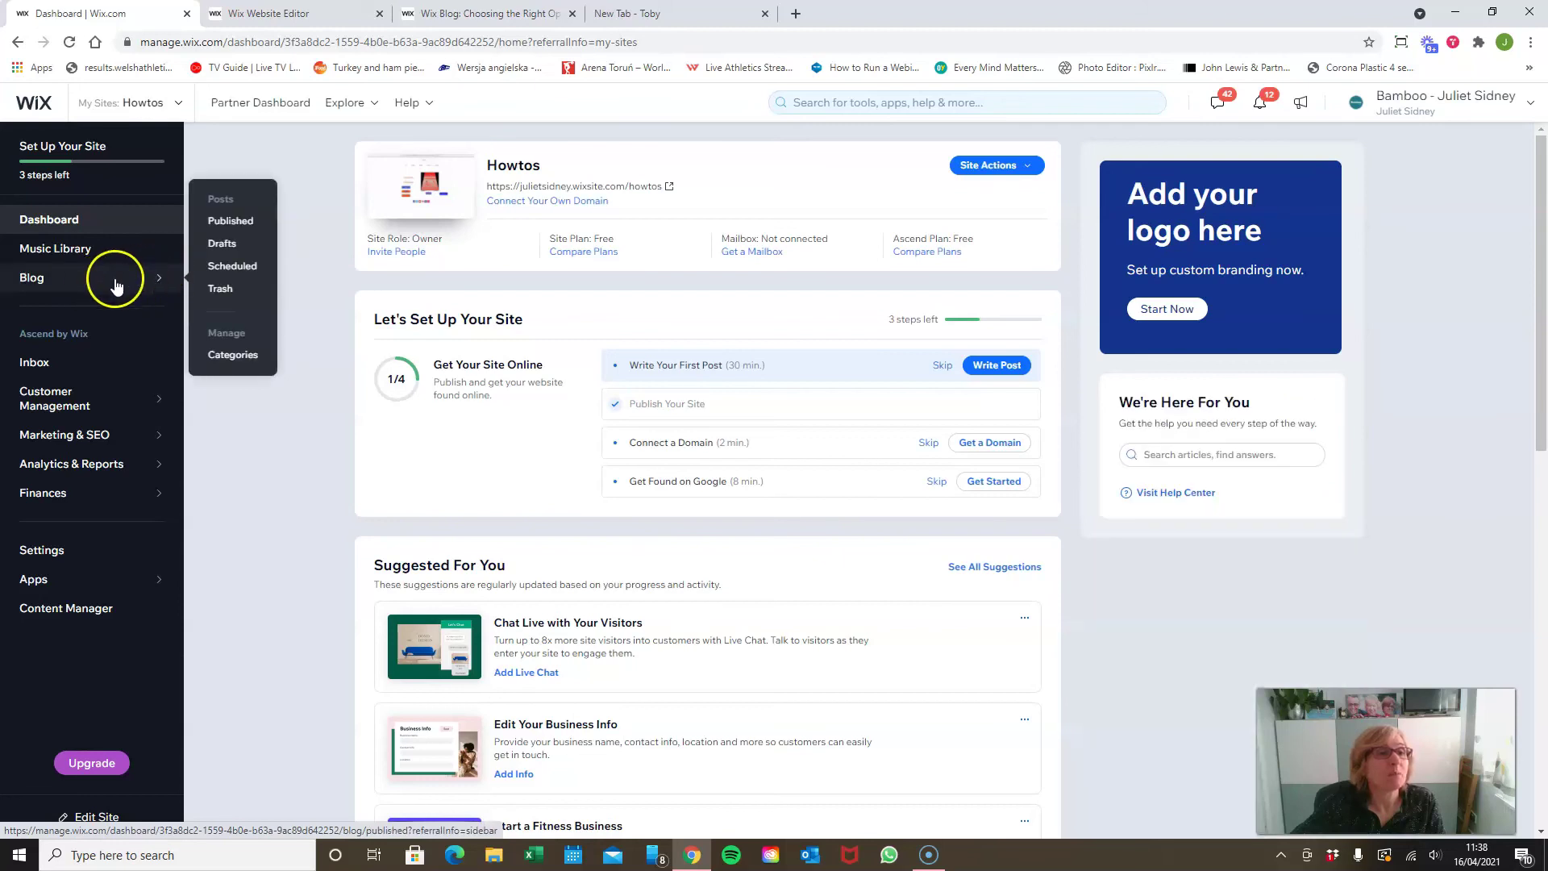
left_click(114, 283)
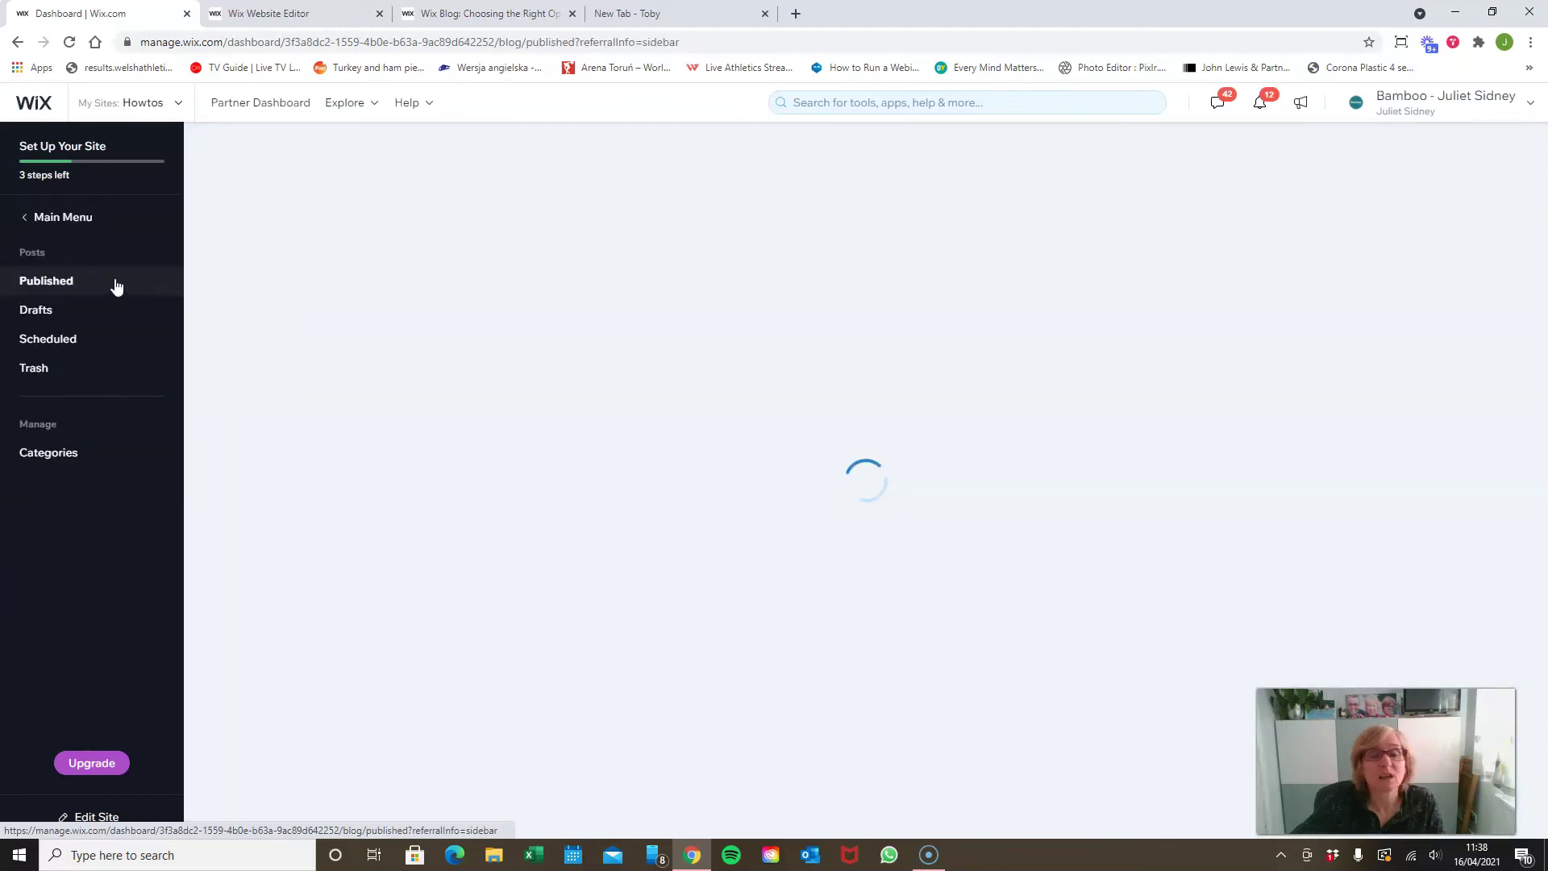